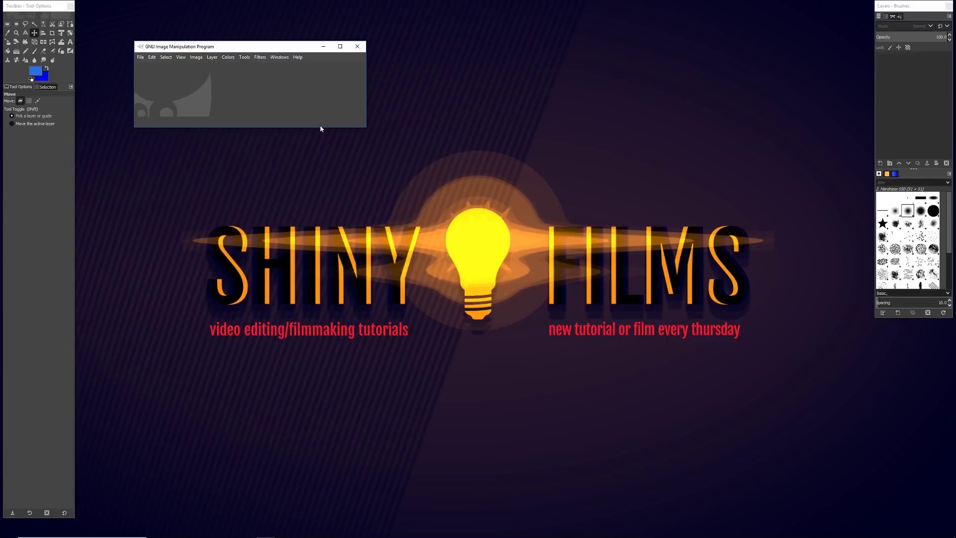
Reset GIMP's colours with D, then swap foreground and background with X.
key(d)
key(x)
Bring the toolbox, image window and layers dock into focus in turn.
click(45, 175)
click(185, 105)
click(888, 72)
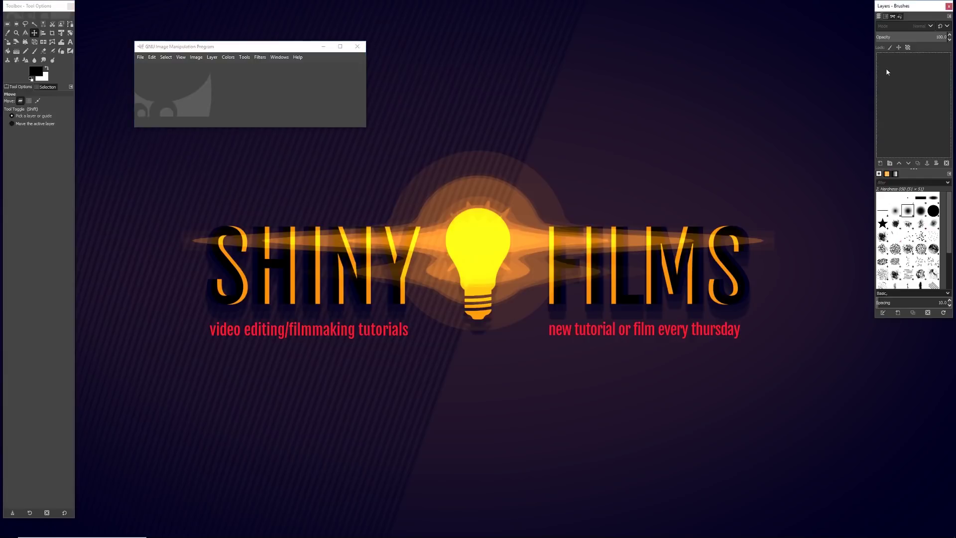
click(316, 108)
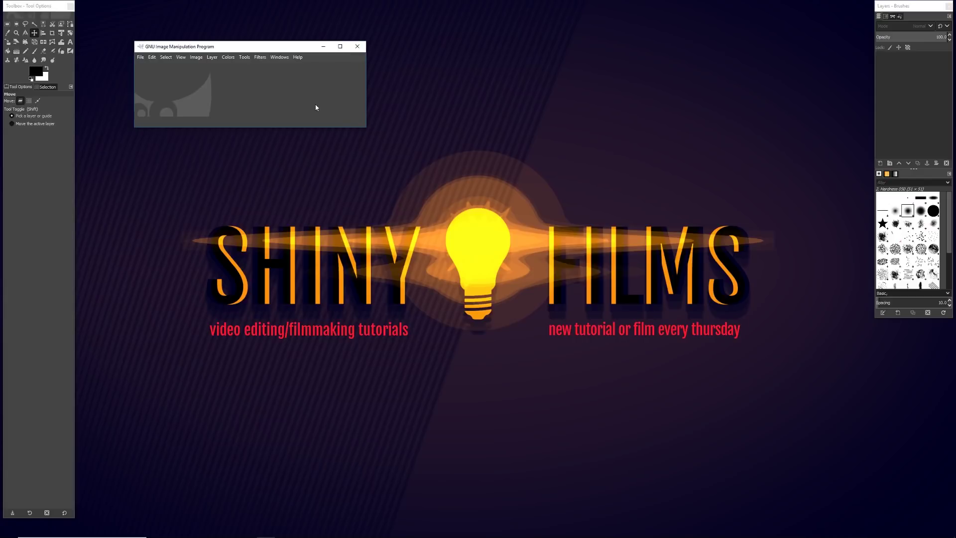
Create a new blank 1920×1080 px image.
click(141, 57)
click(147, 67)
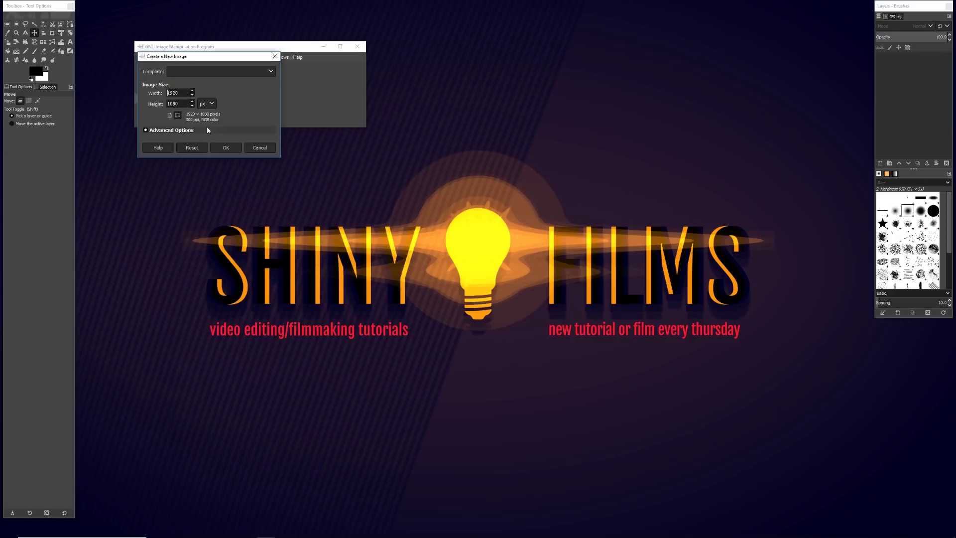
double_click(176, 93)
click(225, 147)
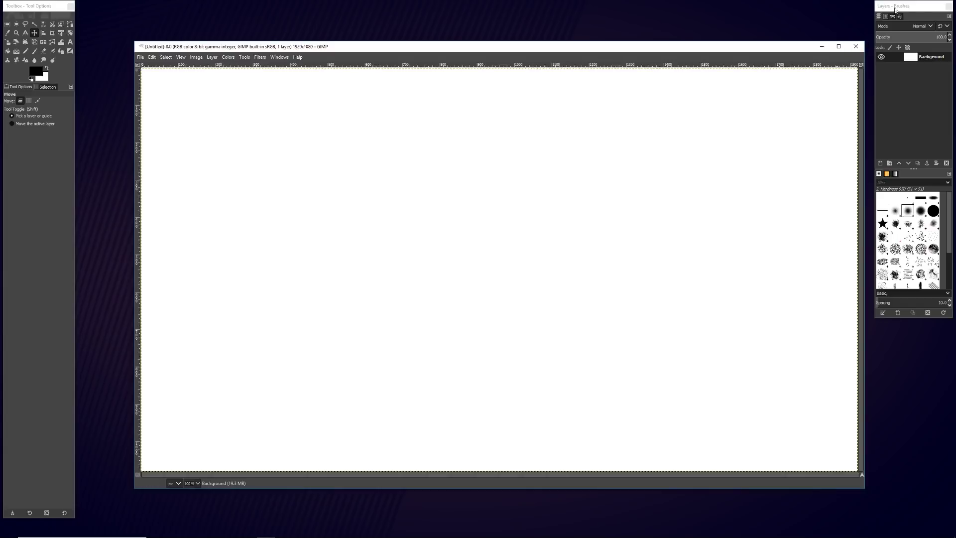
click(923, 59)
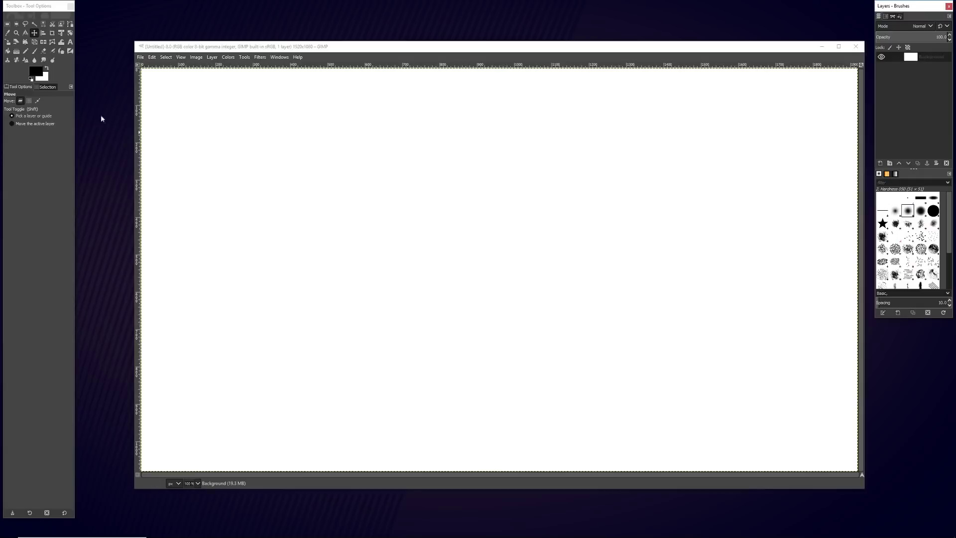
Select the Bucket Fill tool and bring up the foreground colour picker.
click(8, 51)
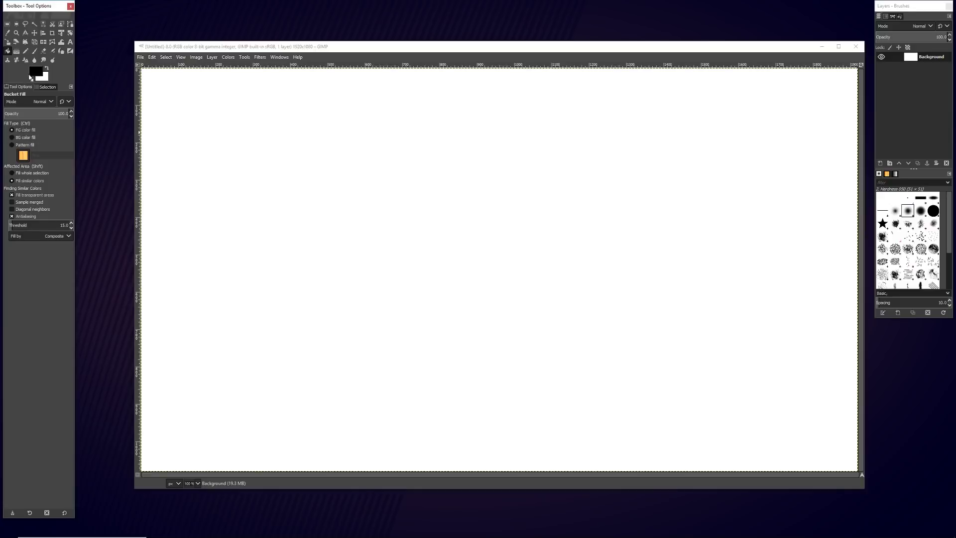
click(36, 73)
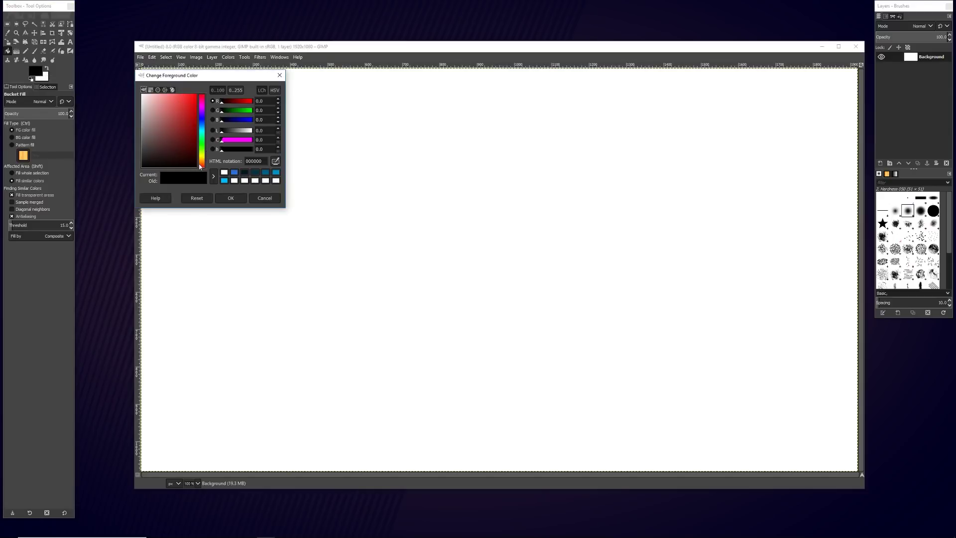
Set the foreground to red (da3929) and bucket-fill the whole canvas with it.
drag(200, 167, 202, 96)
drag(166, 163, 160, 112)
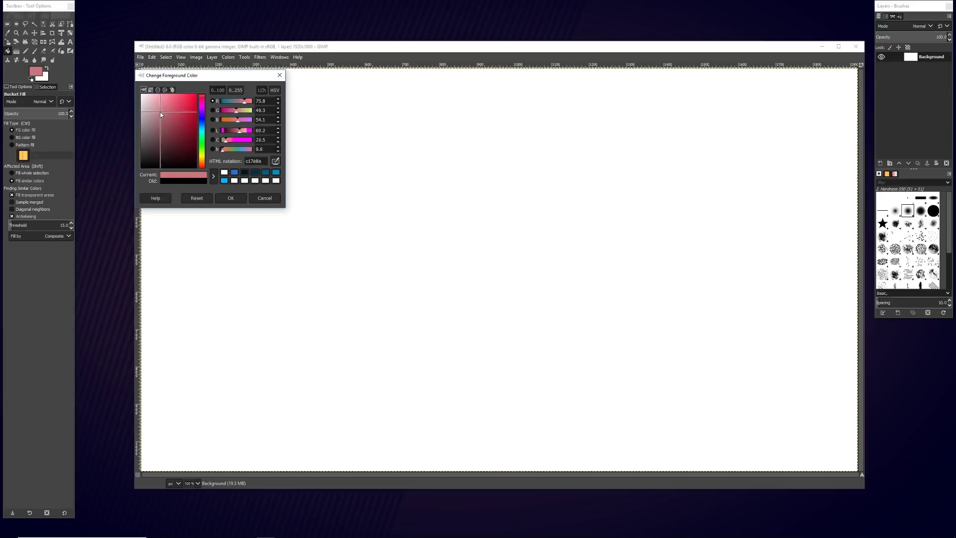
click(185, 102)
click(186, 104)
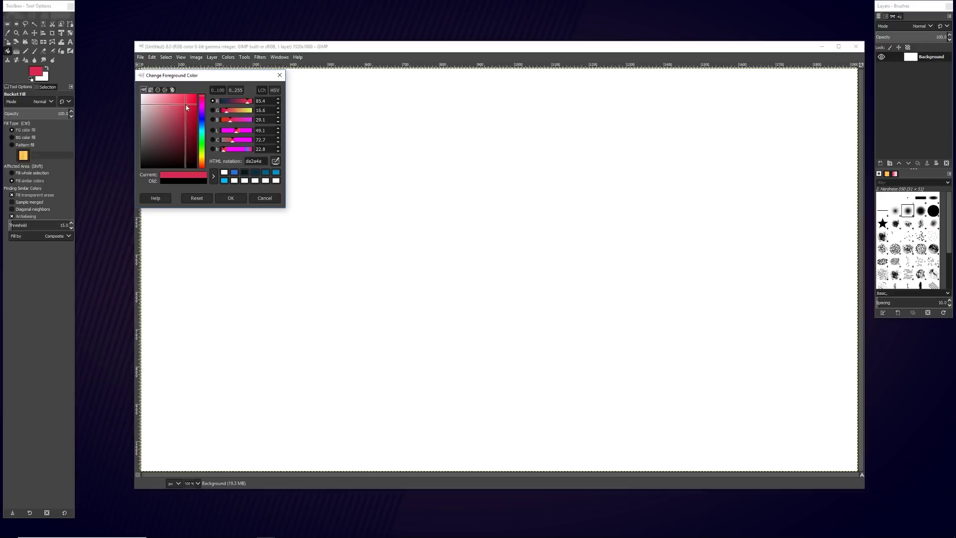
drag(202, 166, 203, 168)
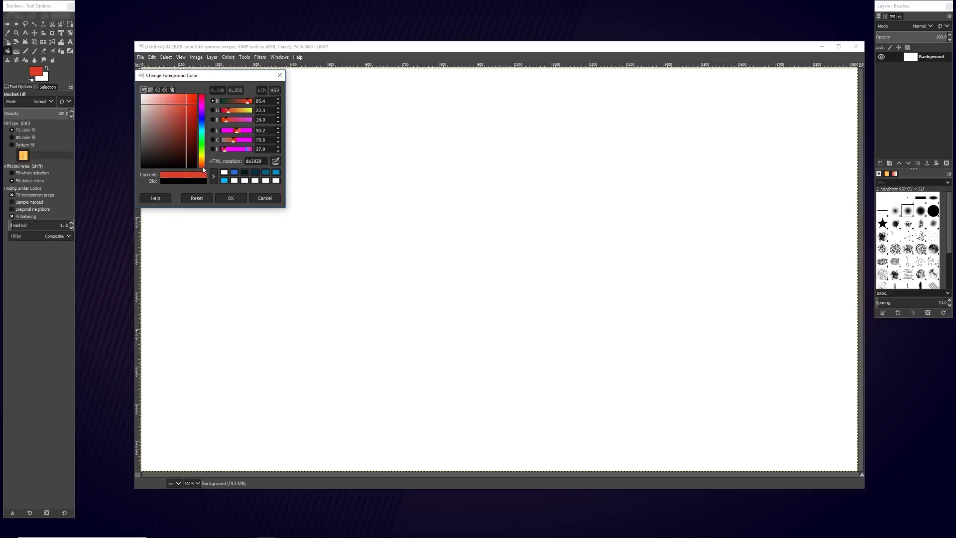
click(231, 198)
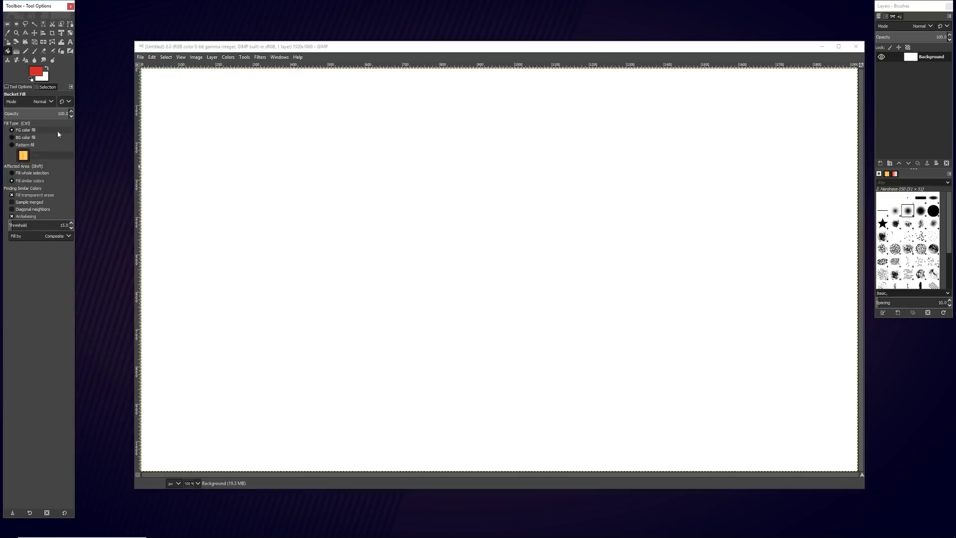
click(373, 175)
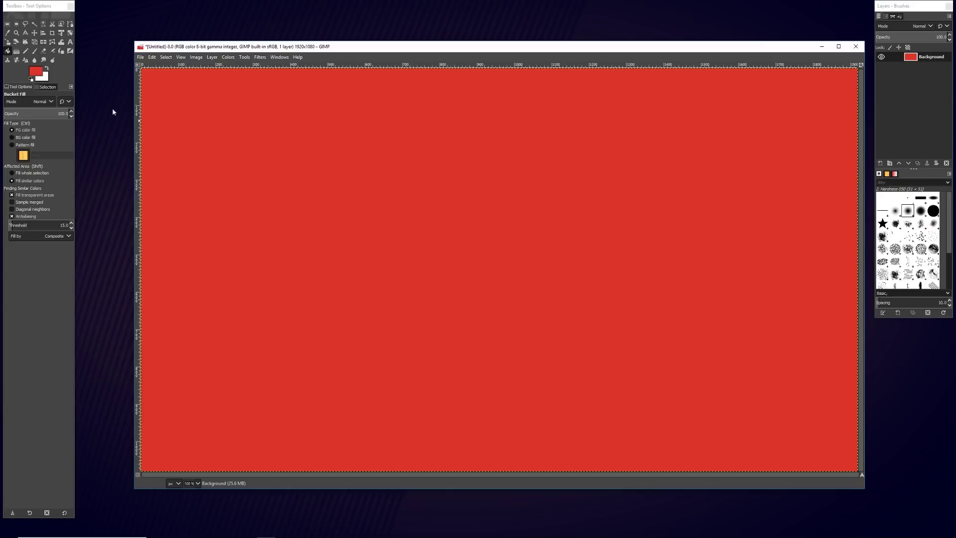
Switch to the Gradient tool and look through its gradient presets.
click(17, 51)
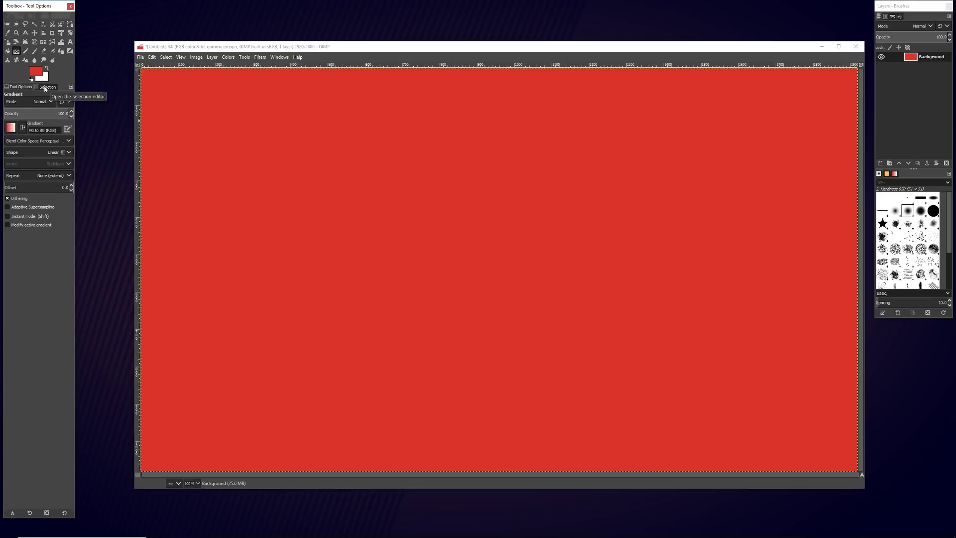
click(12, 128)
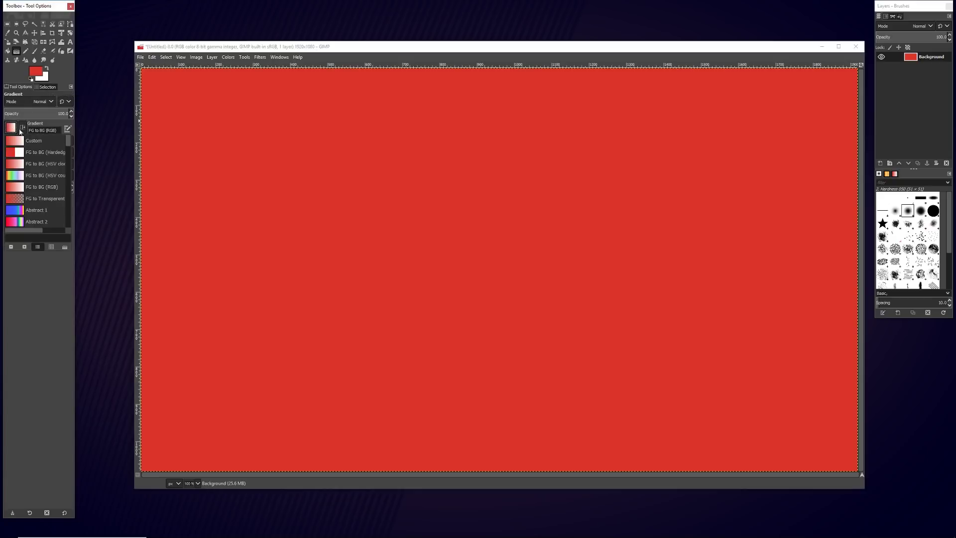
mouse_move(69, 144)
mouse_down()
mouse_move(70, 208)
mouse_move(72, 140)
mouse_up()
click(48, 80)
Set the background colour to pink ff82b7.
click(48, 80)
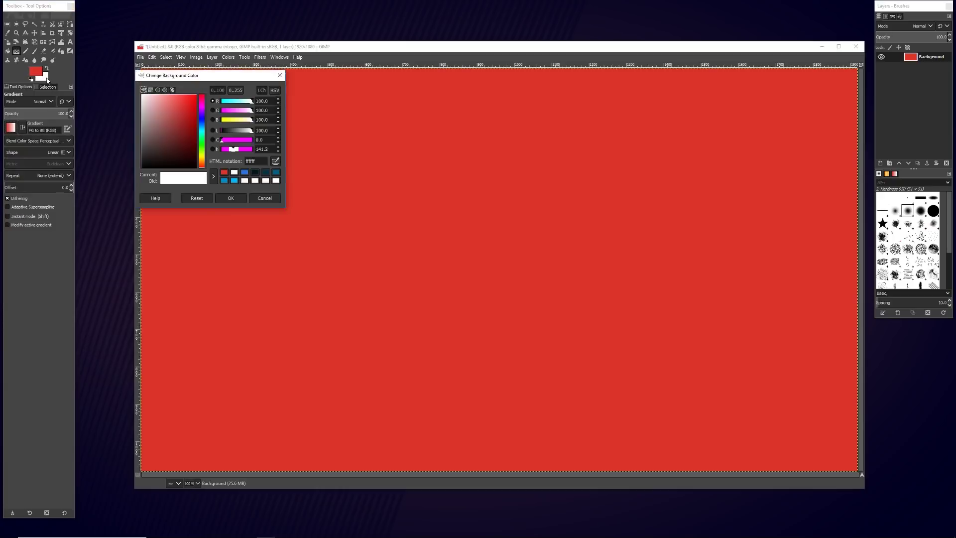
click(202, 102)
drag(188, 104, 169, 95)
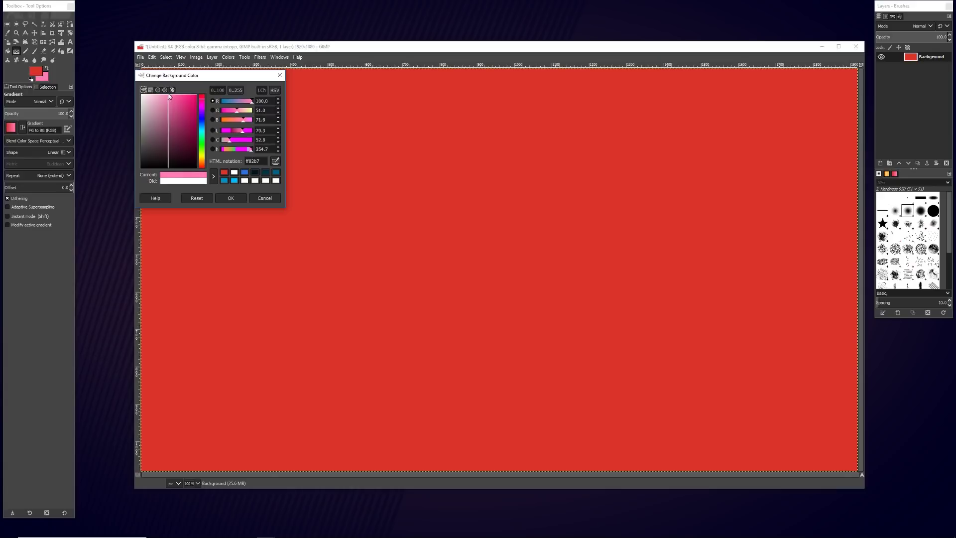
click(231, 198)
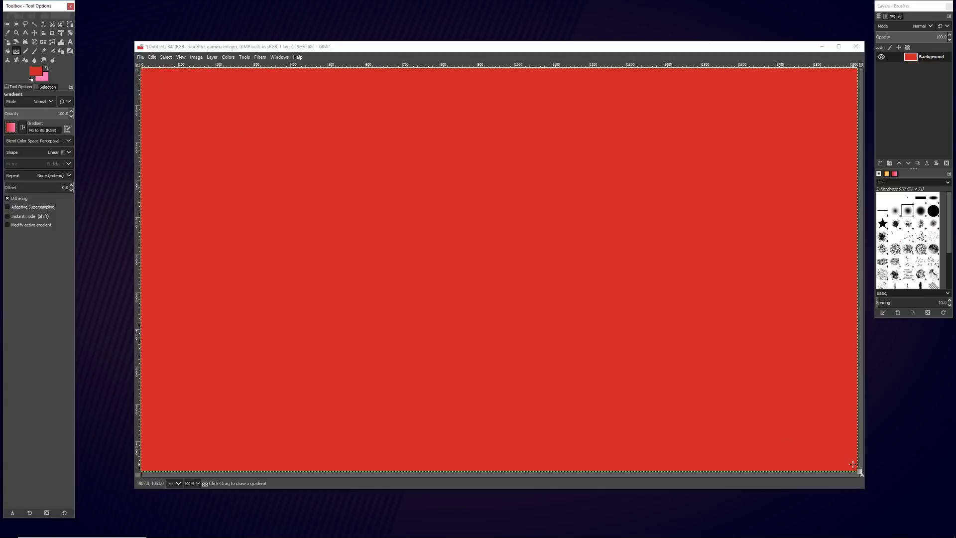
Draw a corner-to-corner gradient, then try it as a radial gradient near the centre.
drag(853, 467, 143, 73)
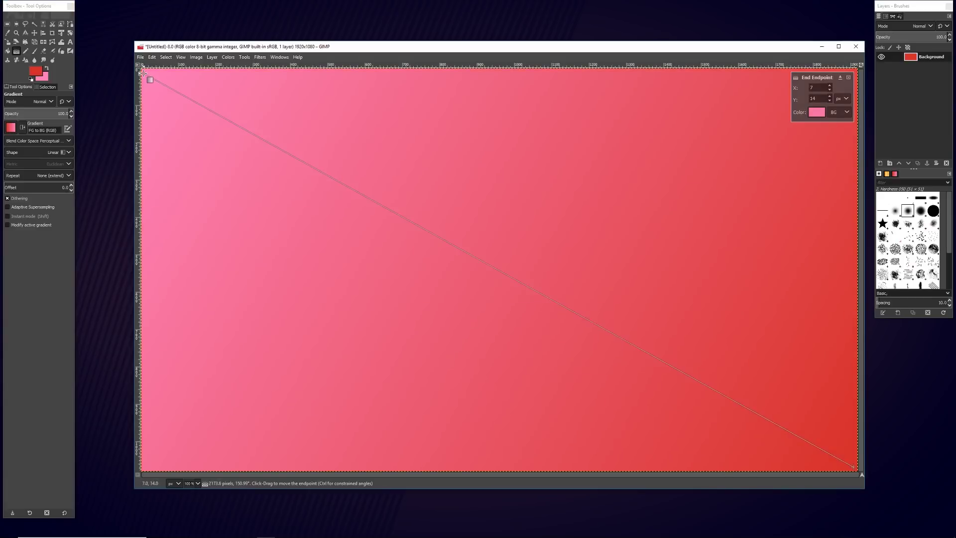
drag(144, 73, 145, 73)
click(31, 150)
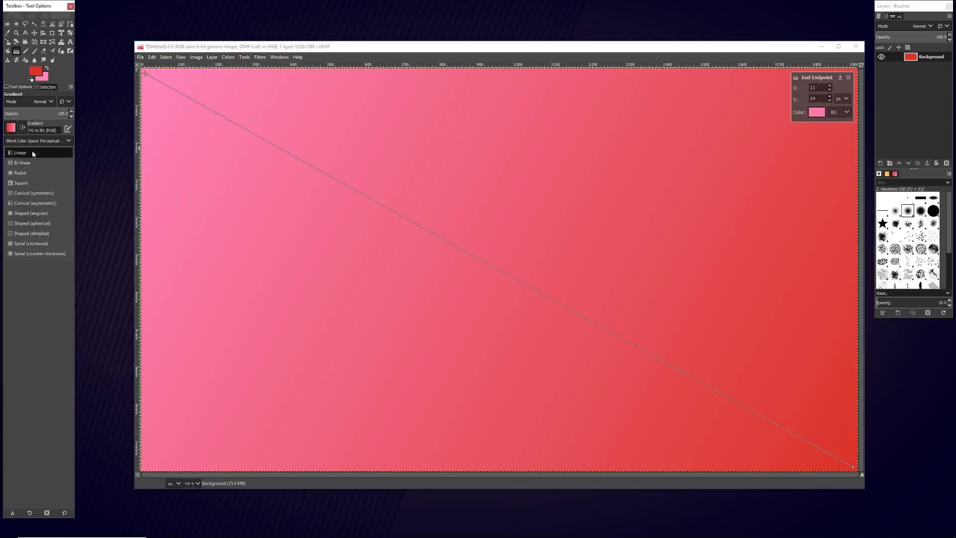
click(15, 174)
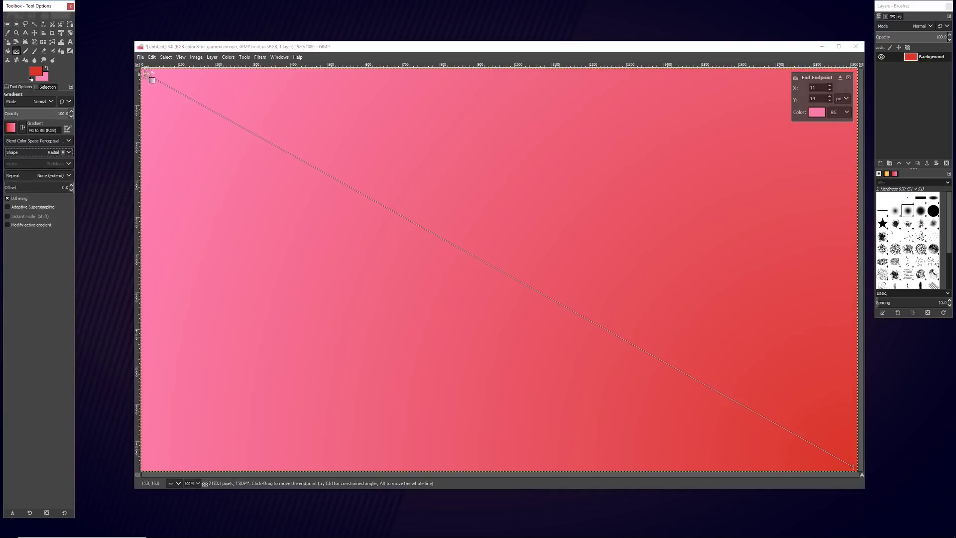
drag(146, 73, 501, 250)
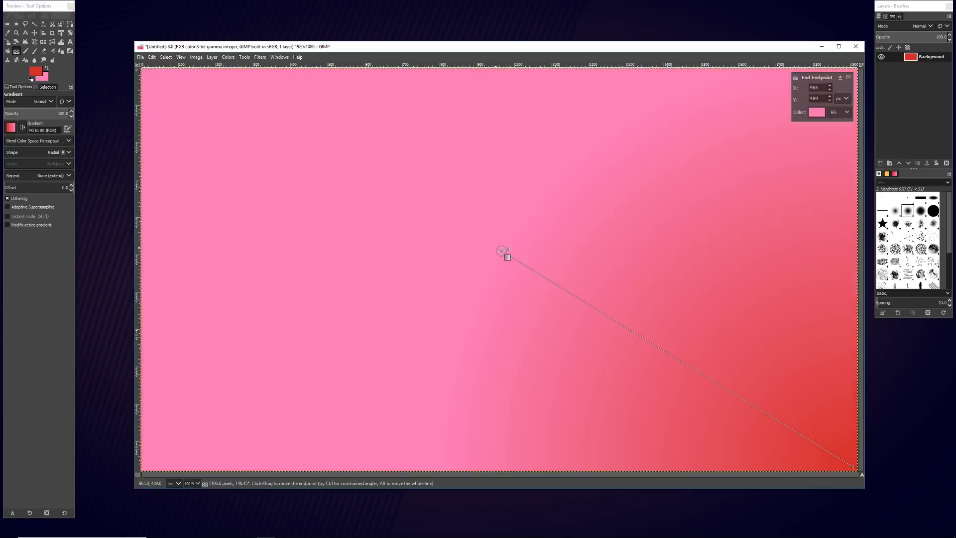
click(855, 467)
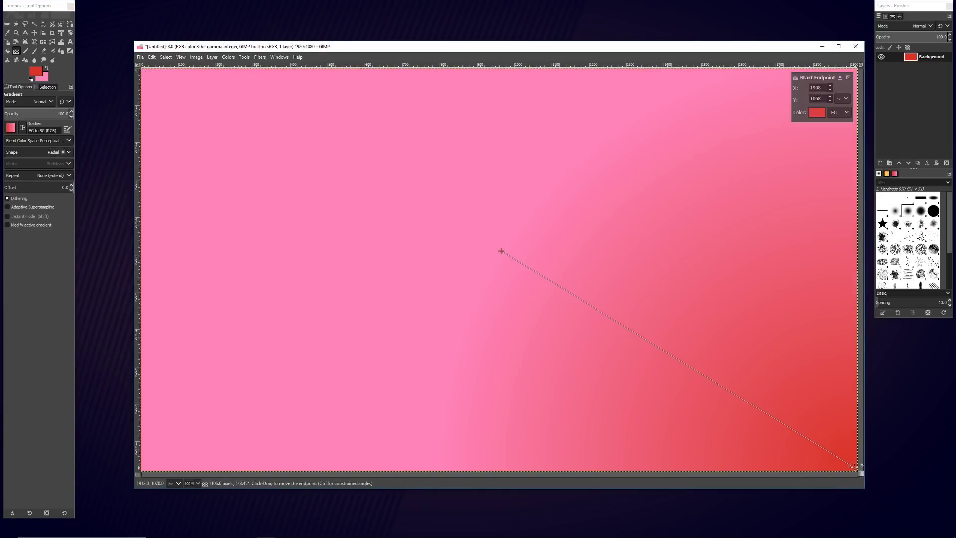
drag(855, 468, 419, 212)
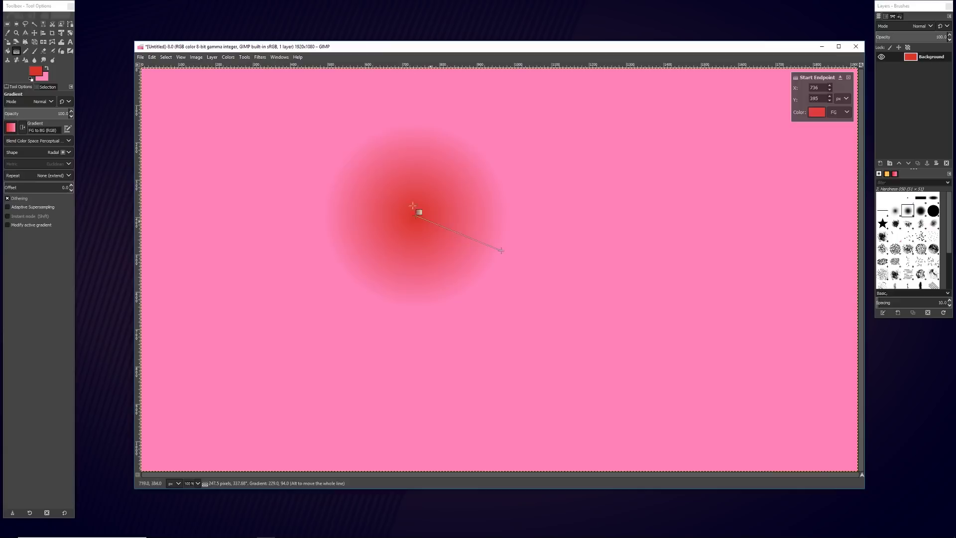
Return to a linear gradient running from the bottom-right corner to the top-left corner.
click(31, 152)
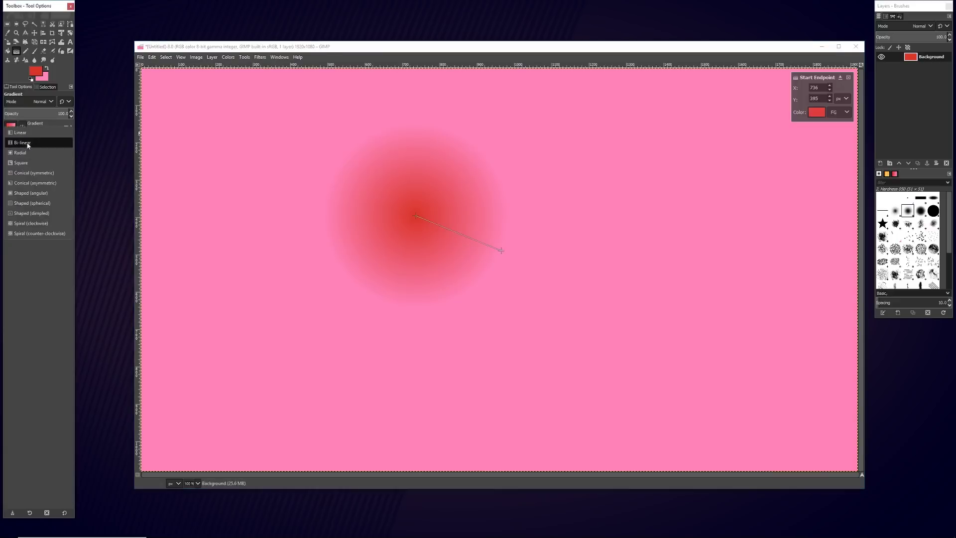
click(20, 133)
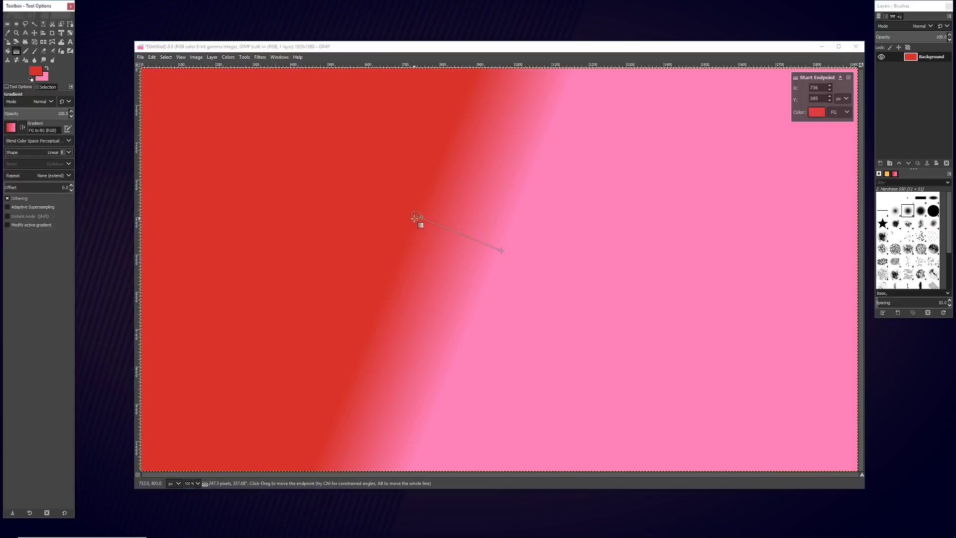
drag(415, 218, 851, 464)
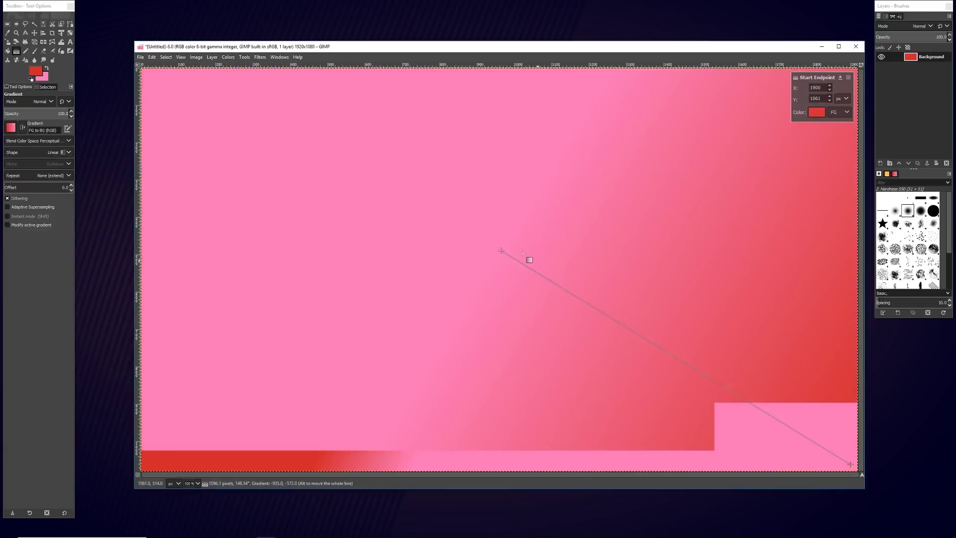
drag(501, 251, 140, 71)
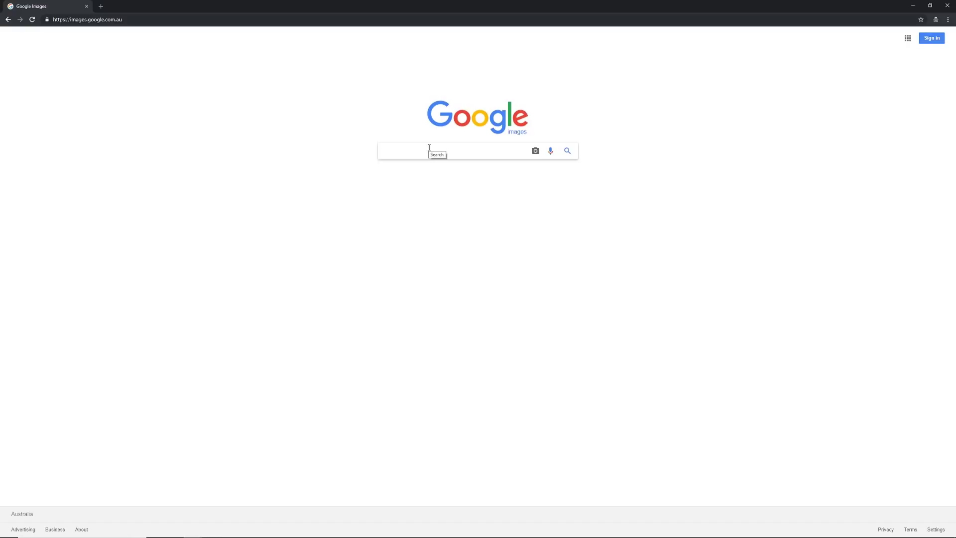
Search Google Images for 'portrait photography'.
text(por)
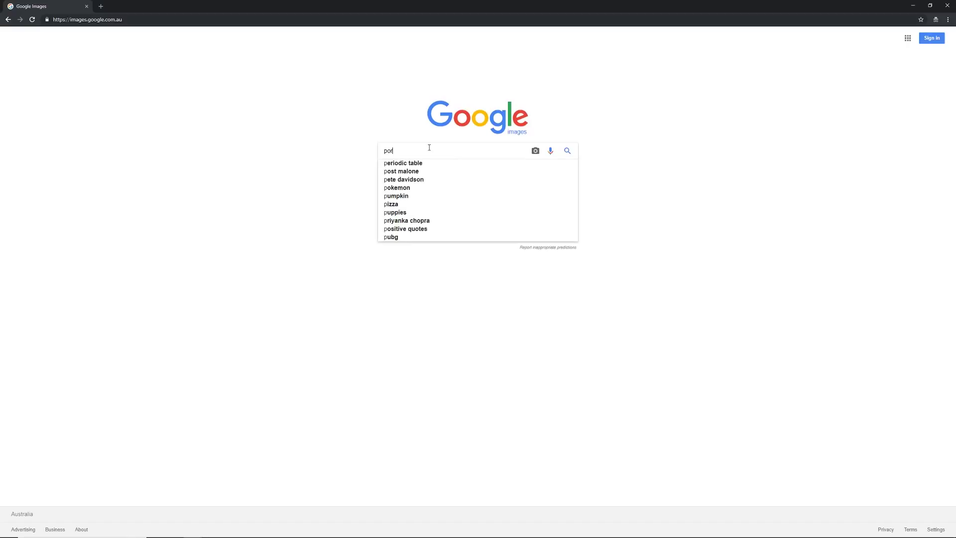
text(trait photog)
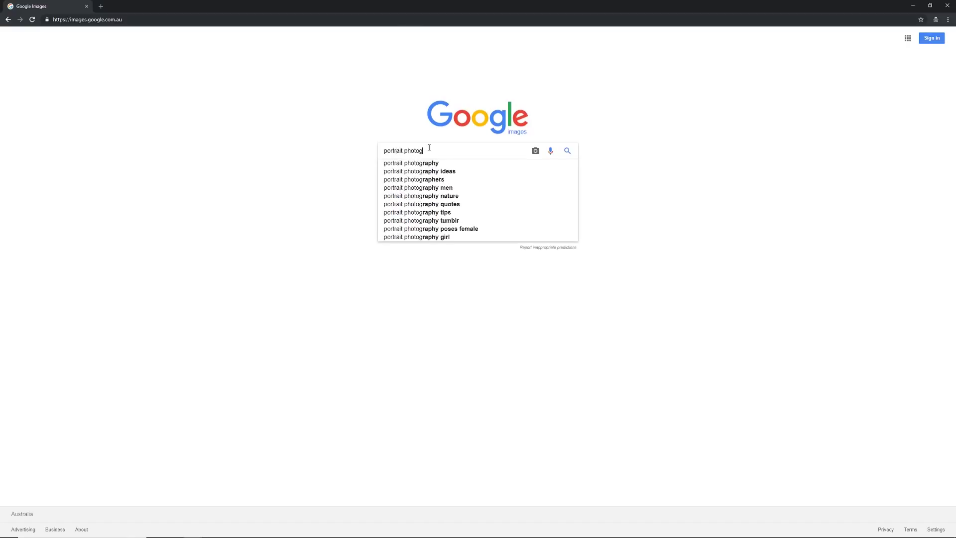
key(Down)
key(Return)
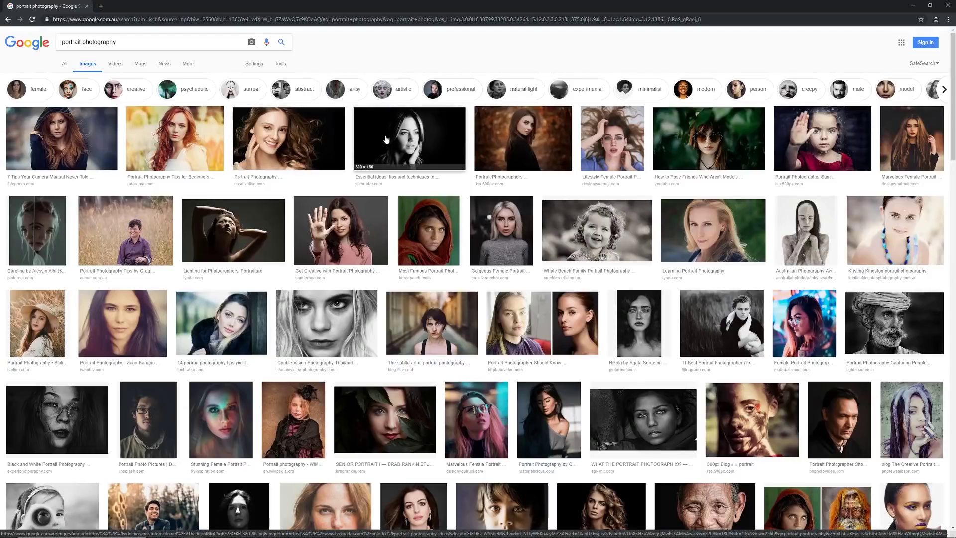
Filter the results to black-and-white images larger than 2 MP.
click(285, 66)
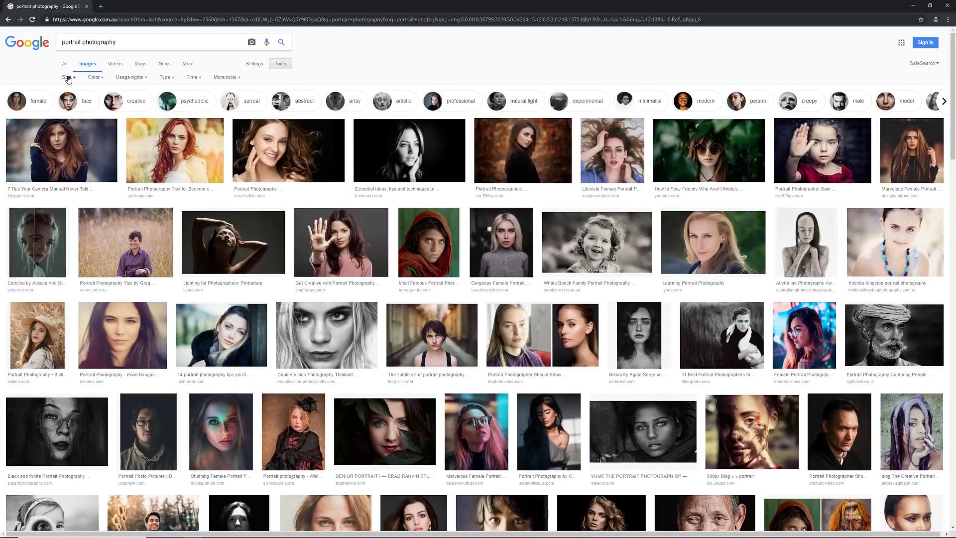
click(68, 78)
mouse_move(80, 133)
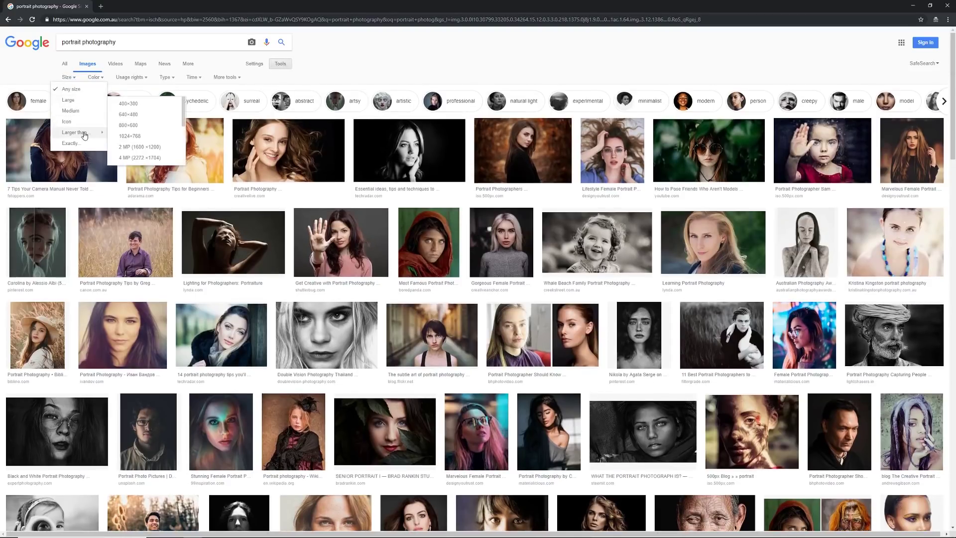
click(121, 147)
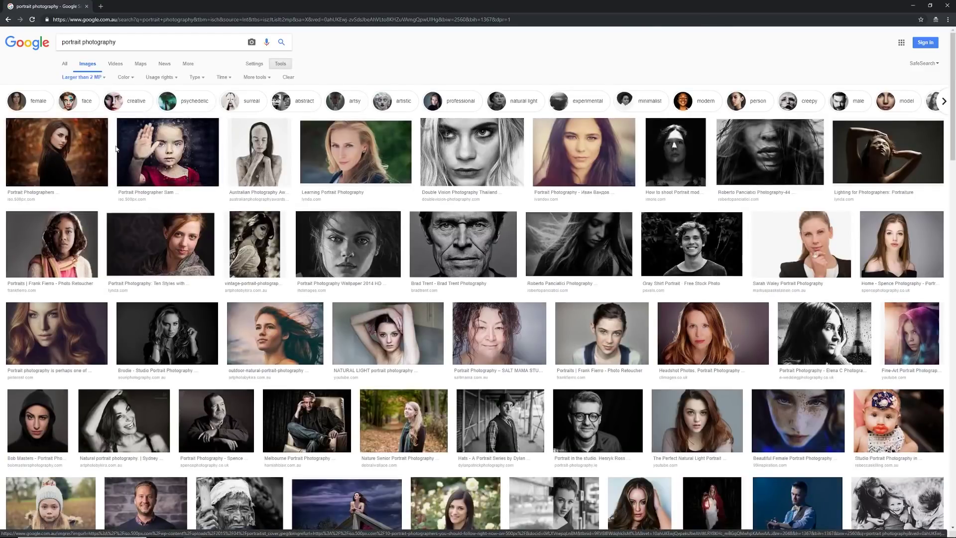
click(126, 78)
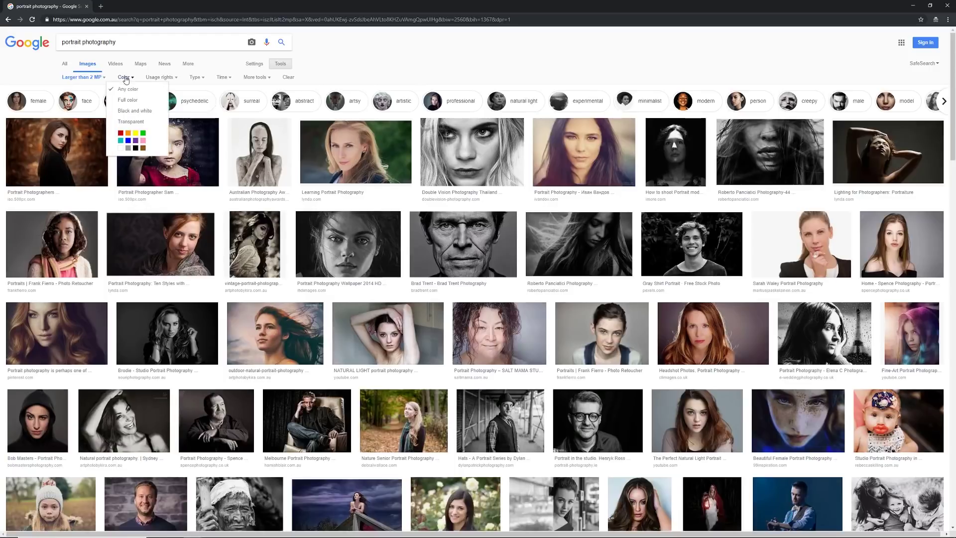
click(139, 112)
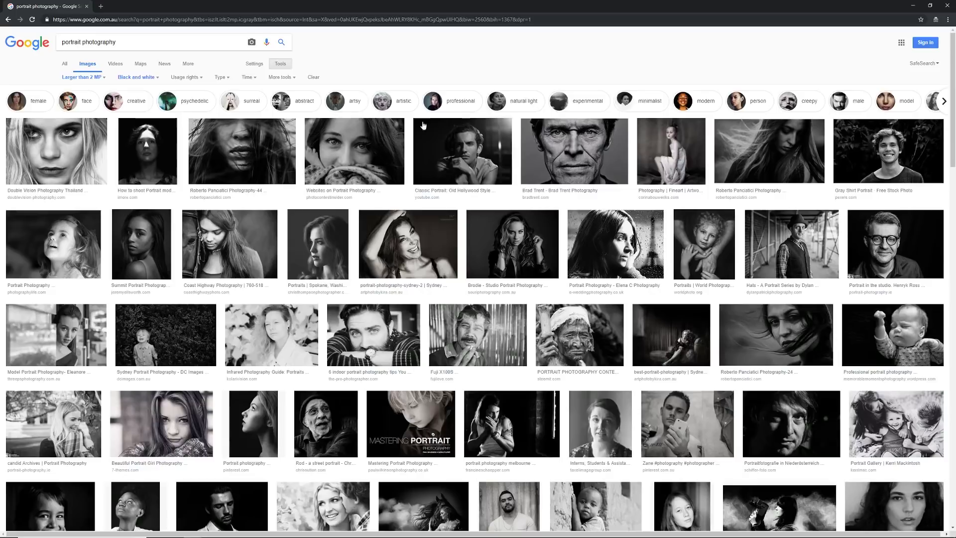
Open the older man's close-up portrait full size, save it, and drag the downloaded file.
click(550, 142)
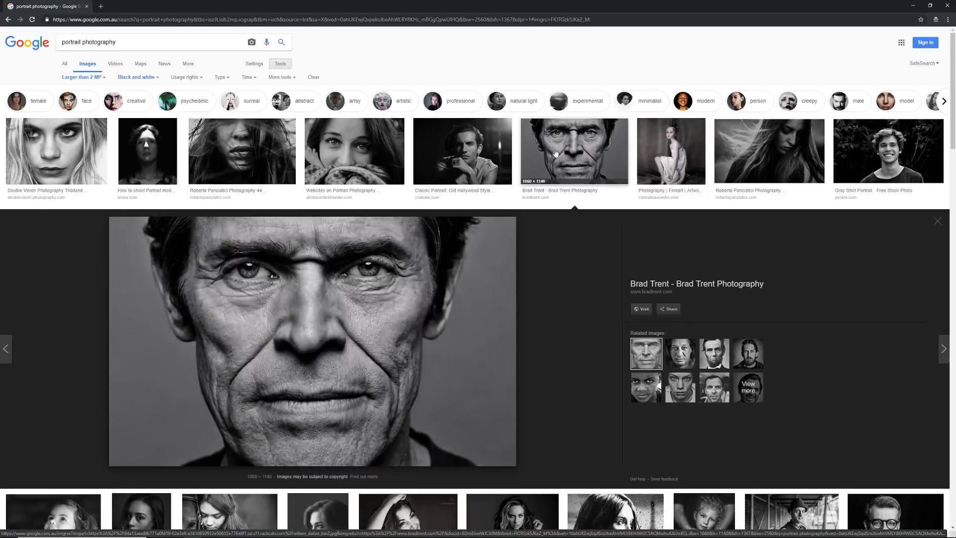
right_click(266, 299)
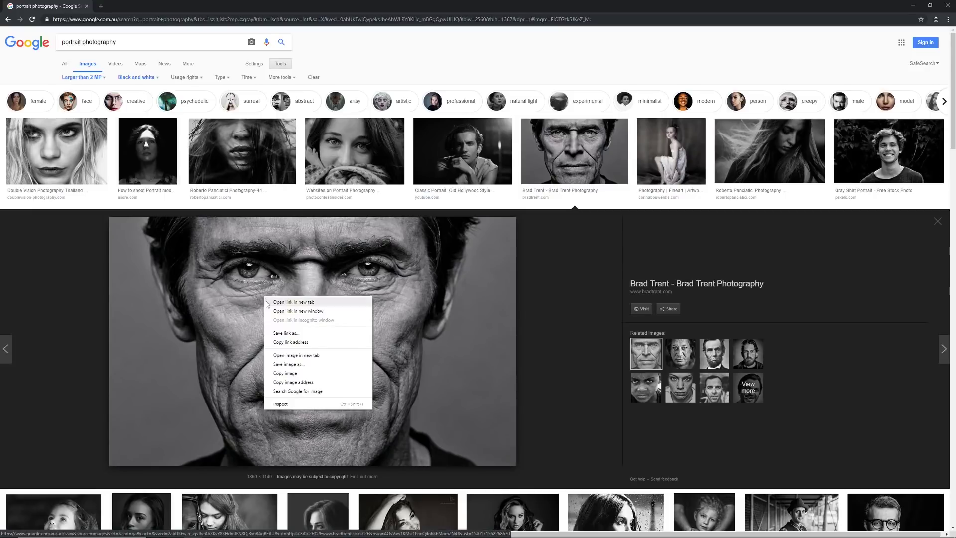
click(298, 355)
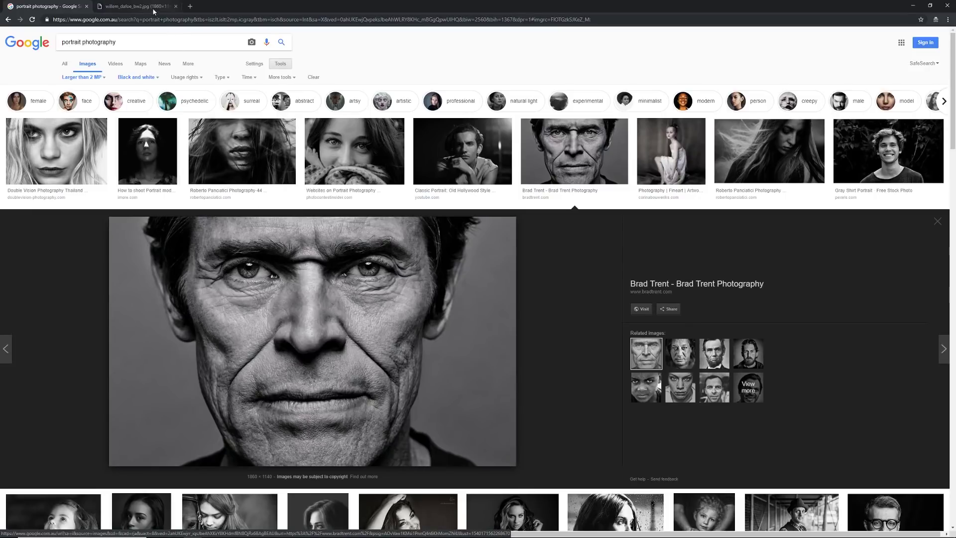
key(ctrl+Tab)
right_click(232, 149)
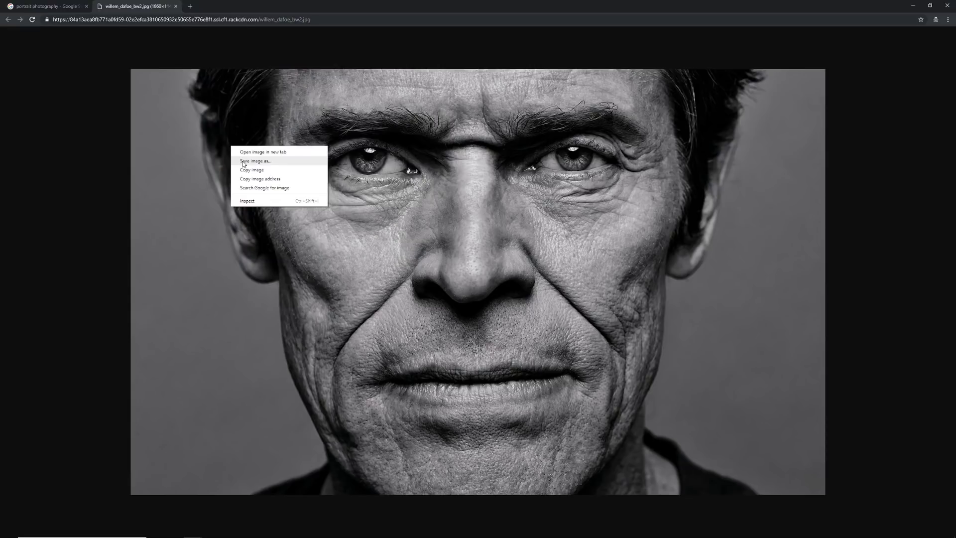
click(243, 162)
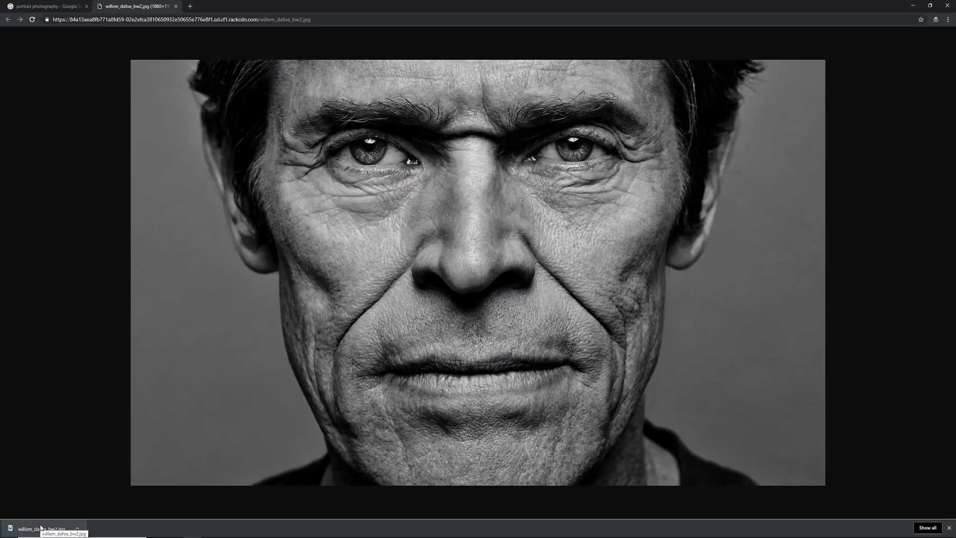
drag(41, 528, 352, 358)
Drop the downloaded portrait onto the GIMP canvas and convert it to sRGB as a new layer.
key(alt+Tab)
key(Tab)
drag(486, 260, 484, 262)
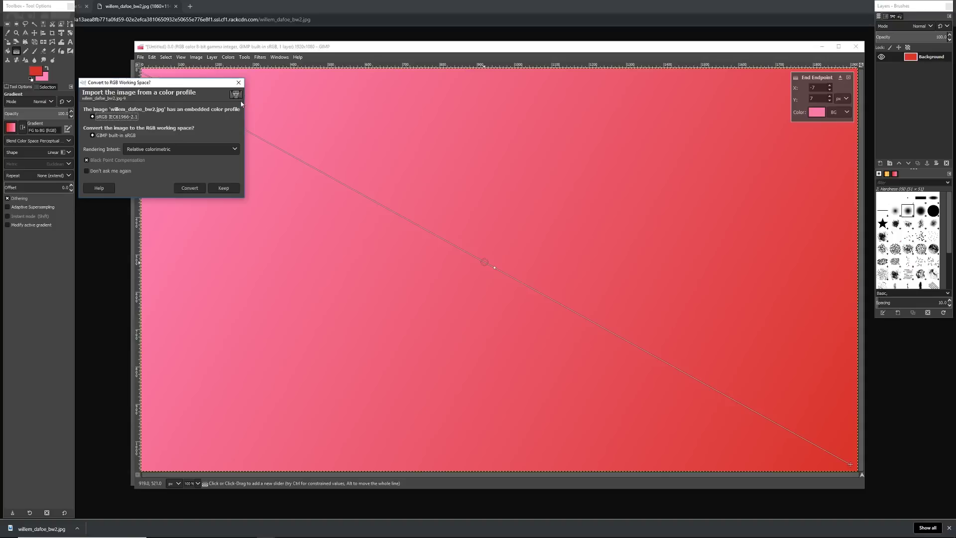
click(189, 188)
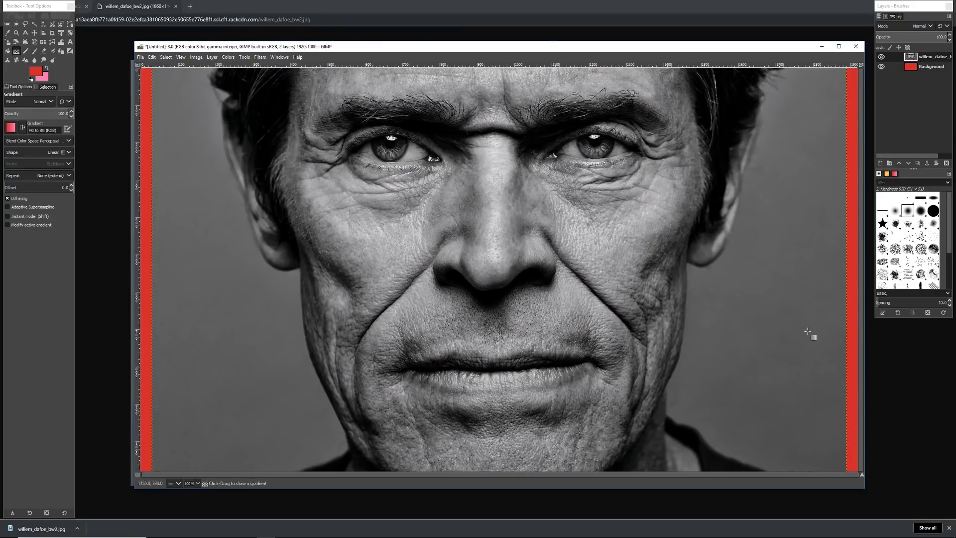
Scale up the portrait layer and shift it about 35 px right to hide the red edges.
click(8, 43)
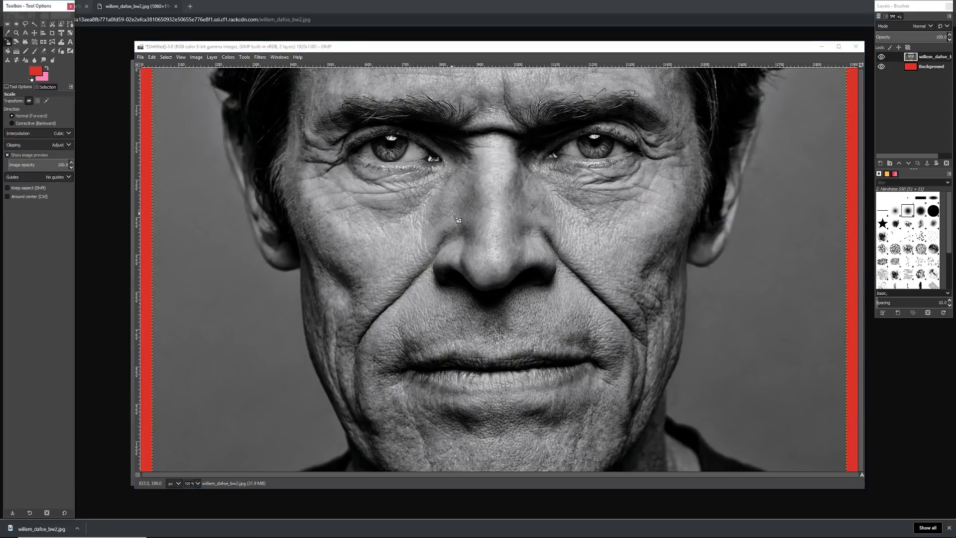
drag(452, 213, 454, 140)
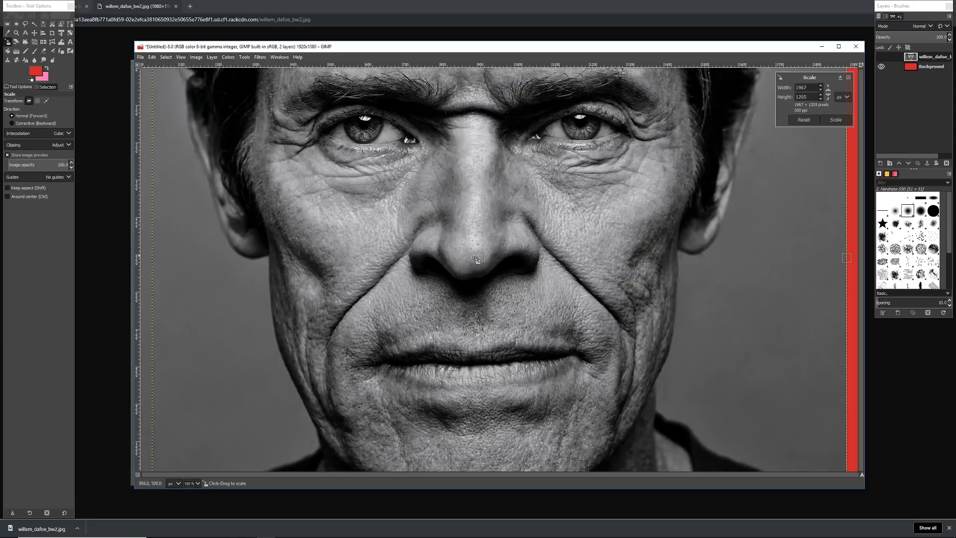
click(34, 34)
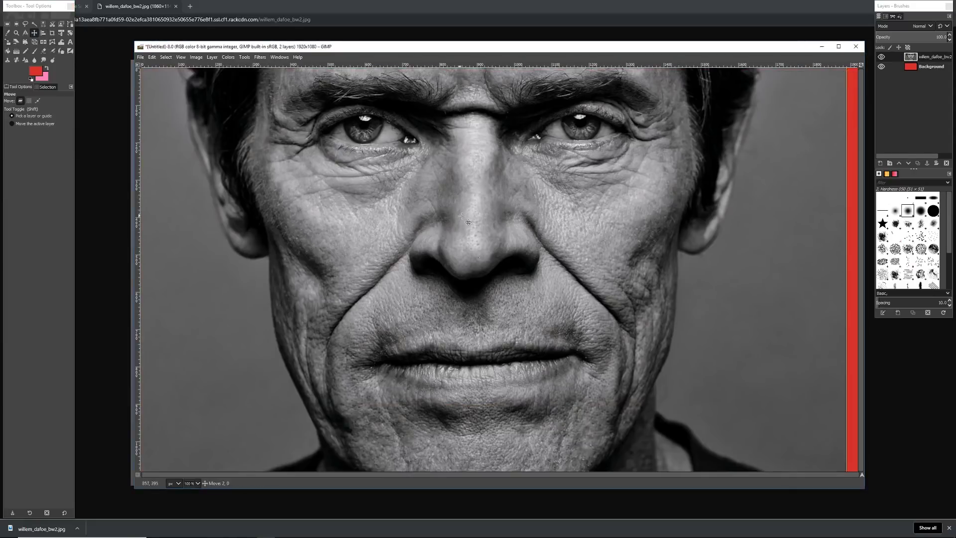
drag(457, 216, 481, 219)
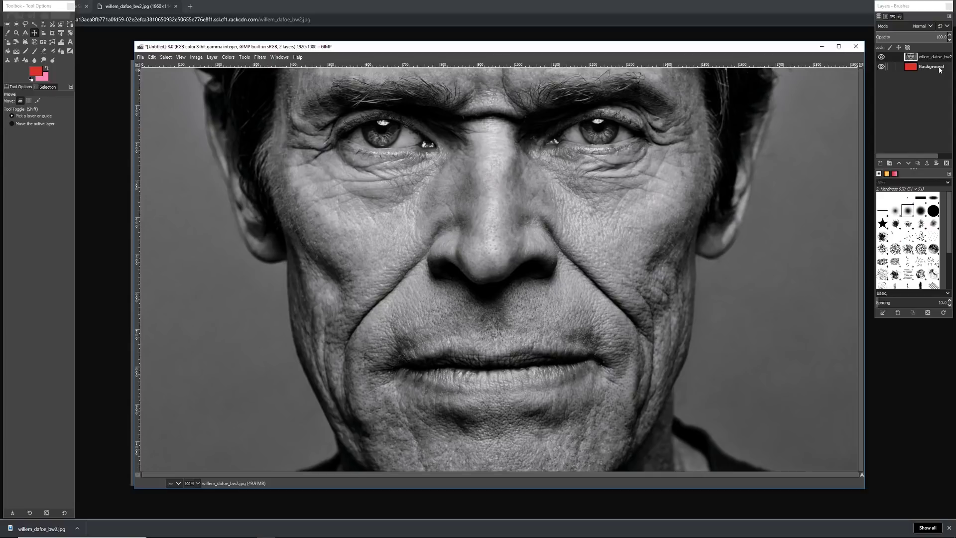
Toggle the portrait layer's visibility and opacity, leaving it visible at full opacity.
click(883, 57)
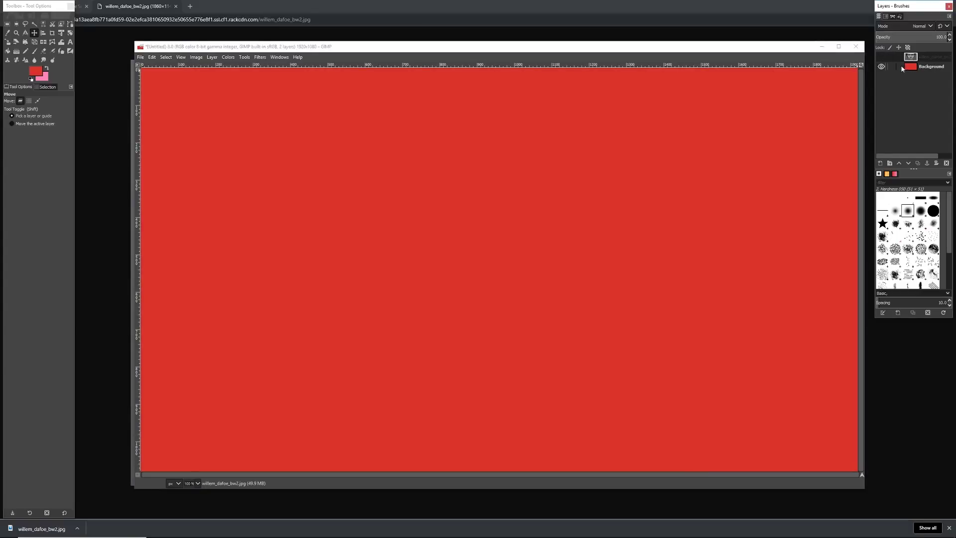
click(882, 58)
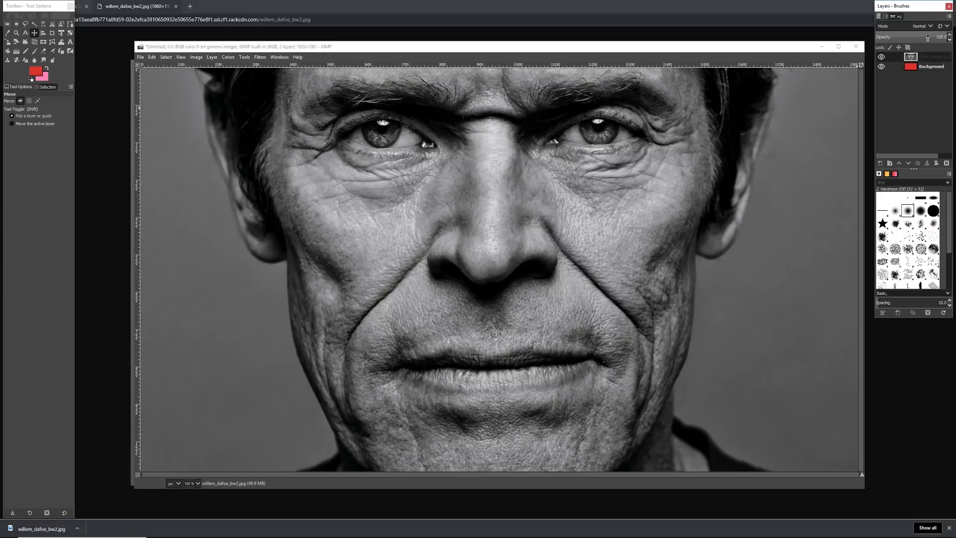
drag(927, 39, 821, 41)
mouse_move(905, 44)
mouse_down()
mouse_move(936, 41)
mouse_move(916, 37)
mouse_up()
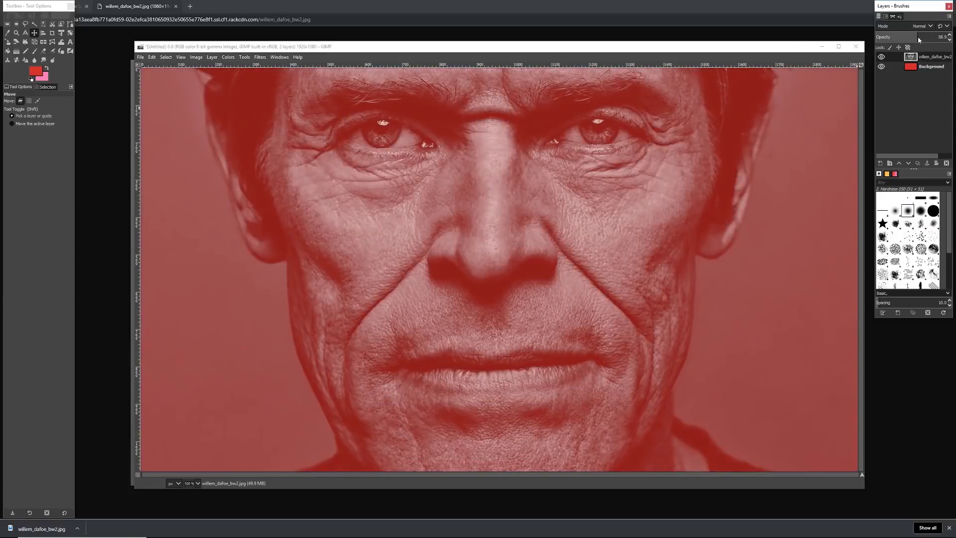
drag(922, 36, 941, 41)
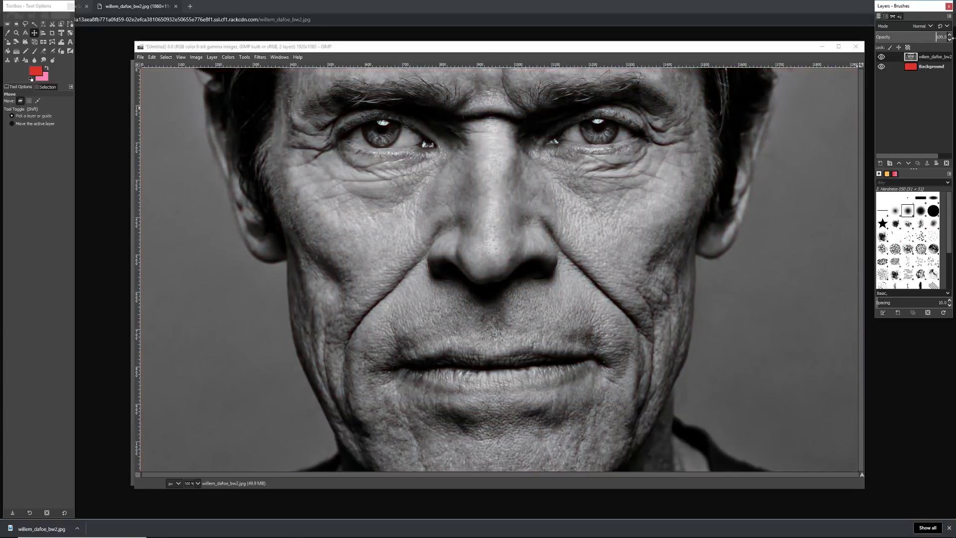
Try Overlay and Multiply blend modes on the portrait layer, then set it back to Normal.
click(919, 27)
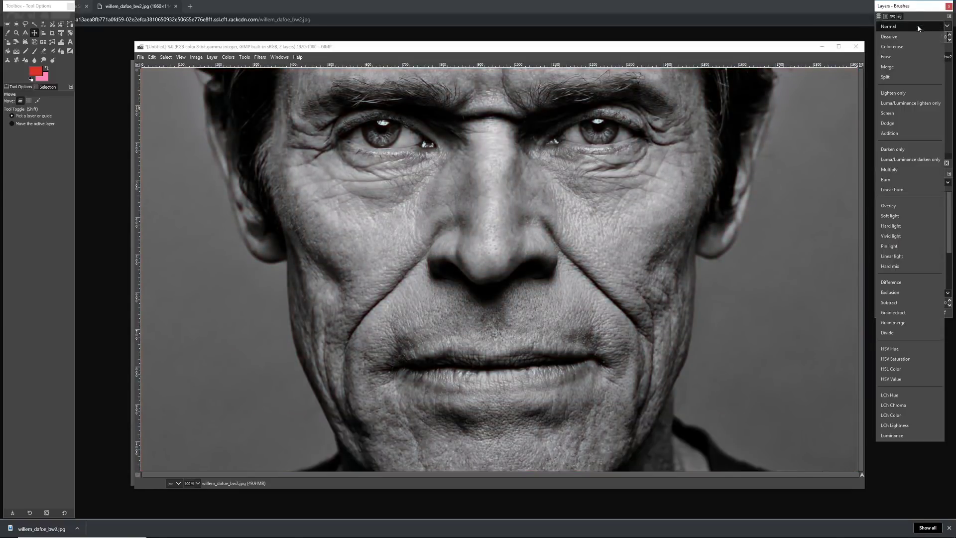
click(897, 205)
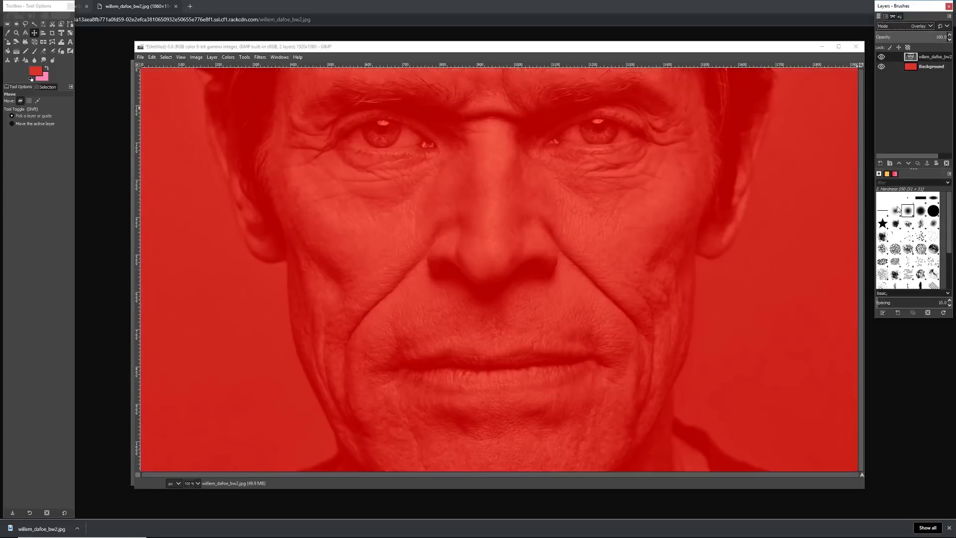
click(911, 26)
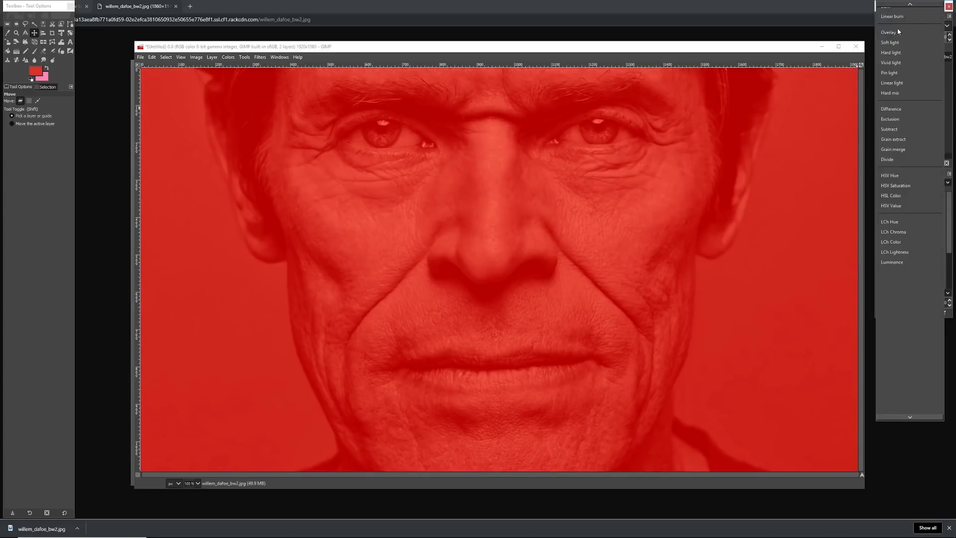
click(897, 29)
click(898, 30)
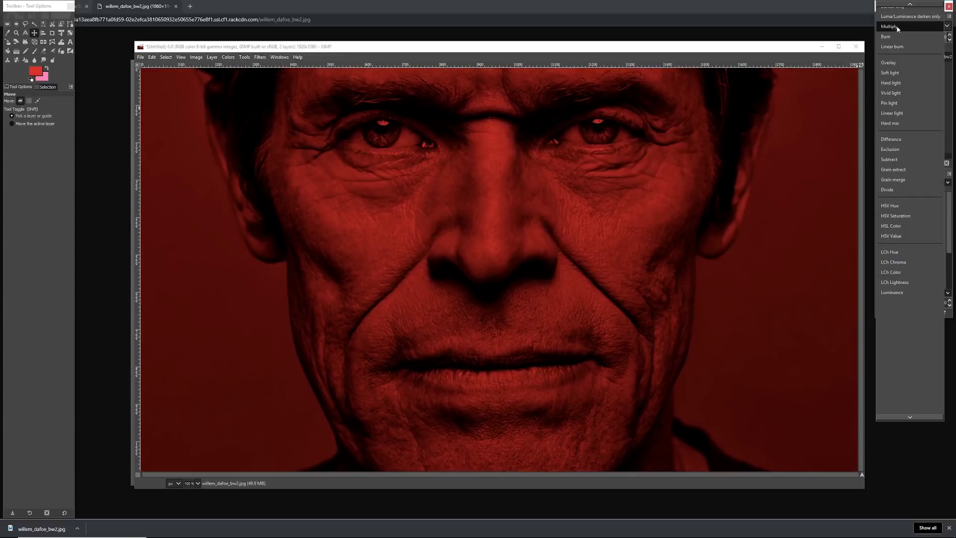
scroll(902, 17, up, 3)
scroll(902, 17, up, 4)
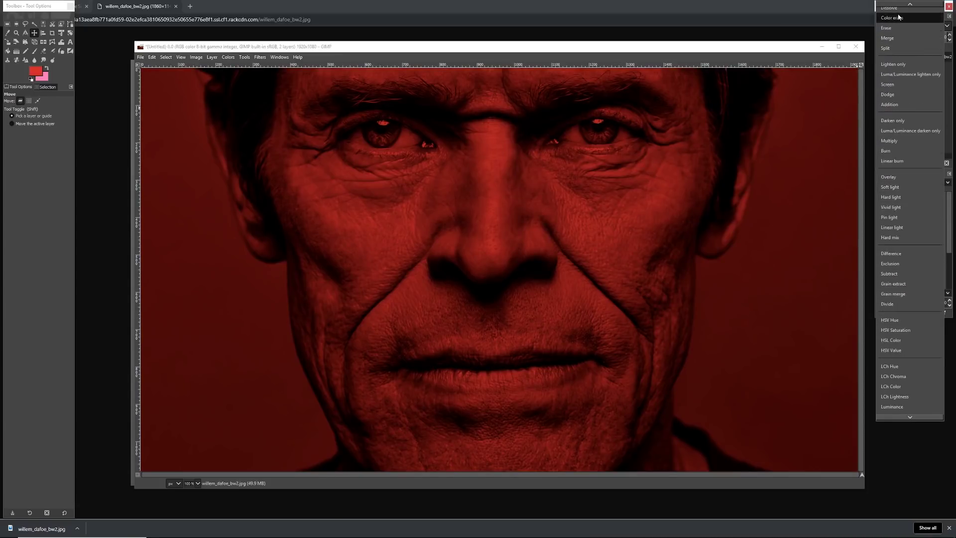
scroll(900, 17, up, 1)
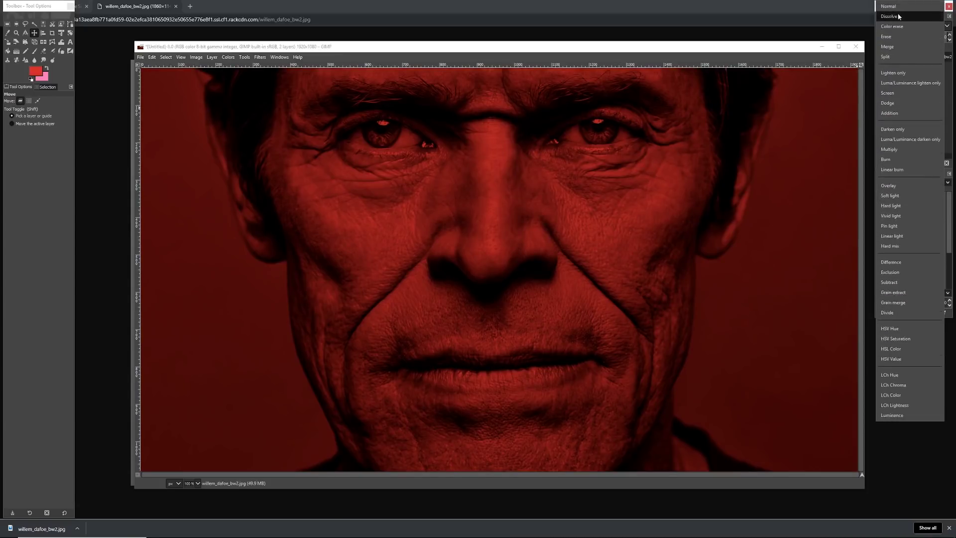
click(897, 8)
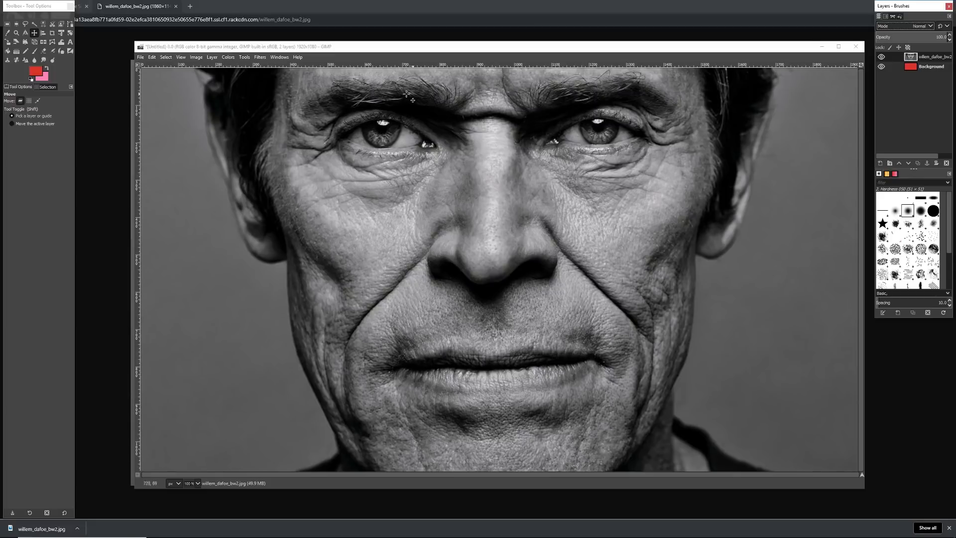
Add the word 'ADD' in a text box over the portrait's upper left and colour it white.
click(70, 42)
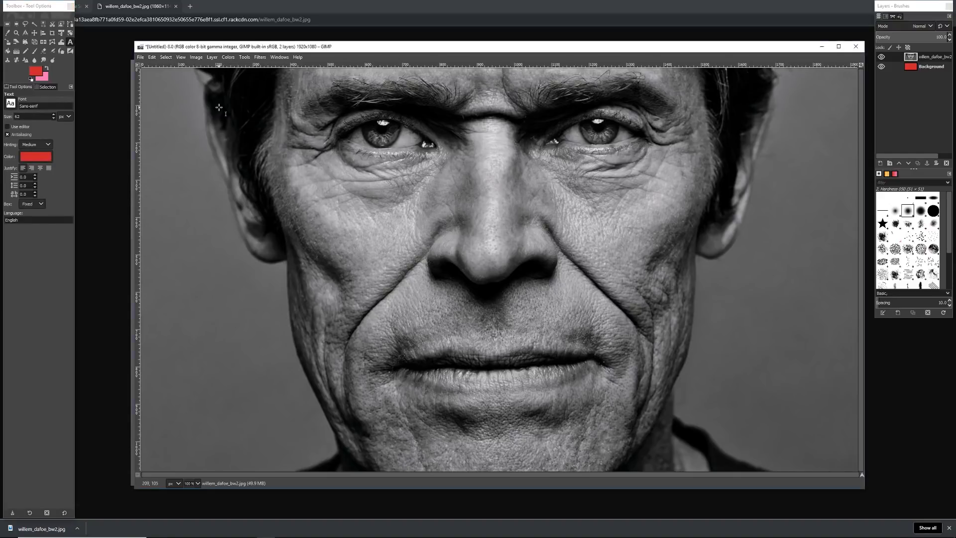
drag(219, 107, 436, 229)
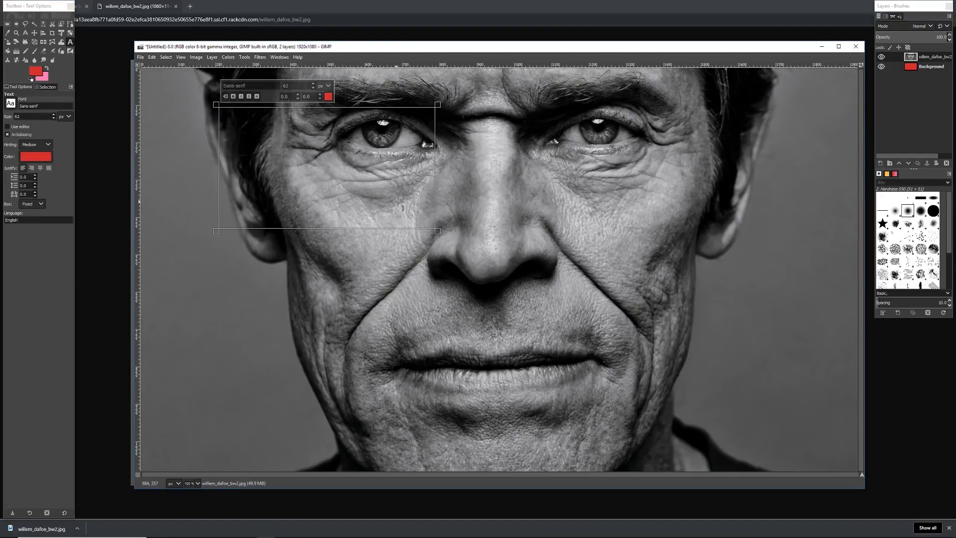
text(ADD)
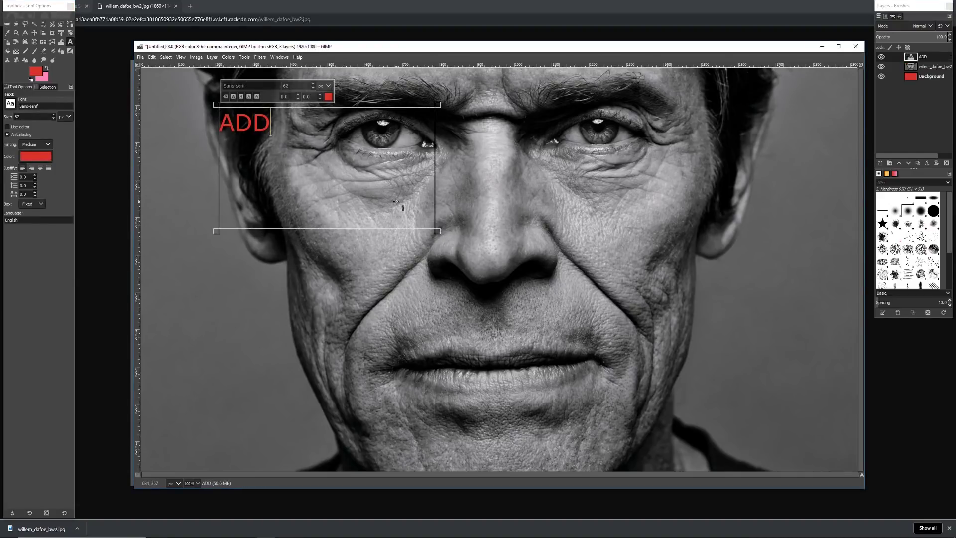
key(ctrl+a)
click(328, 96)
click(351, 161)
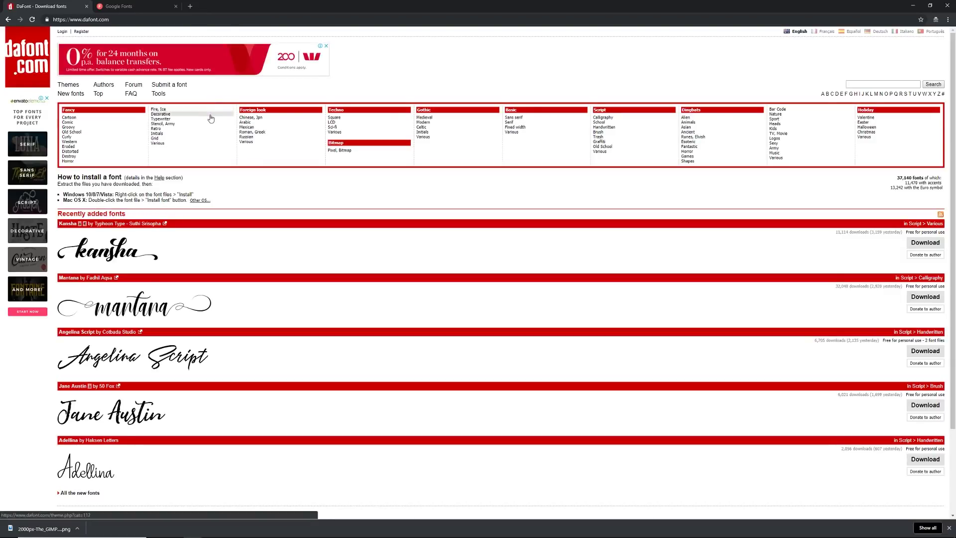
Browse DaFont's Basic > Sans serif category and scroll through its fonts.
scroll(151, 269, down, 3)
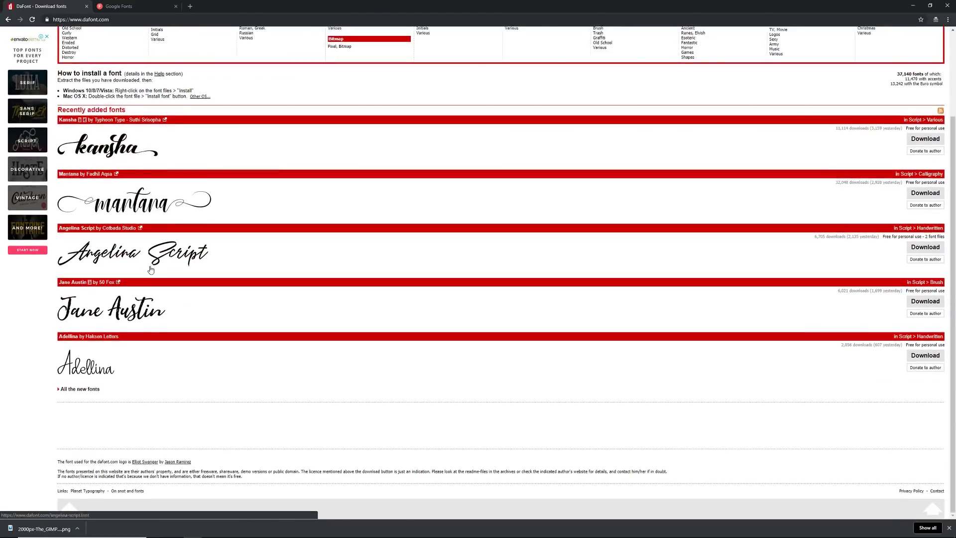
scroll(151, 270, up, 3)
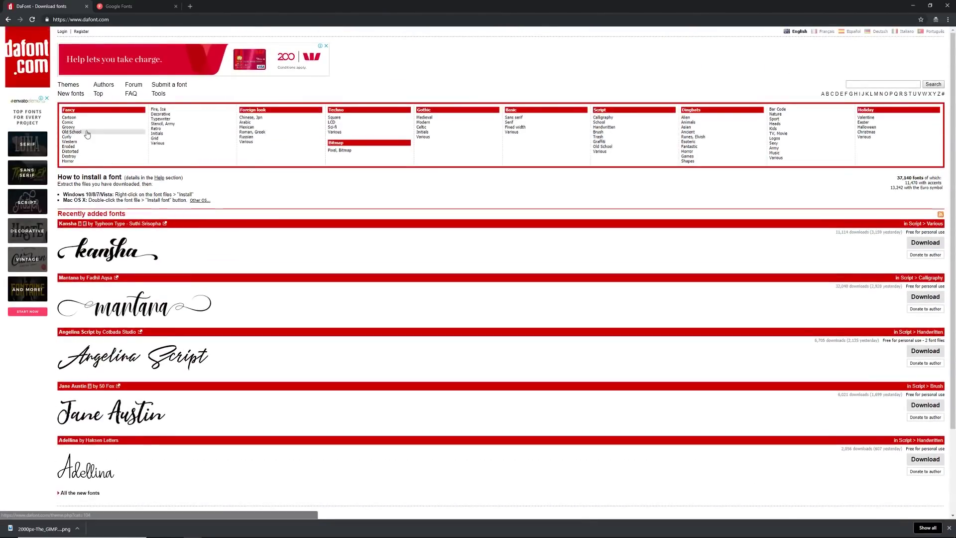
click(514, 119)
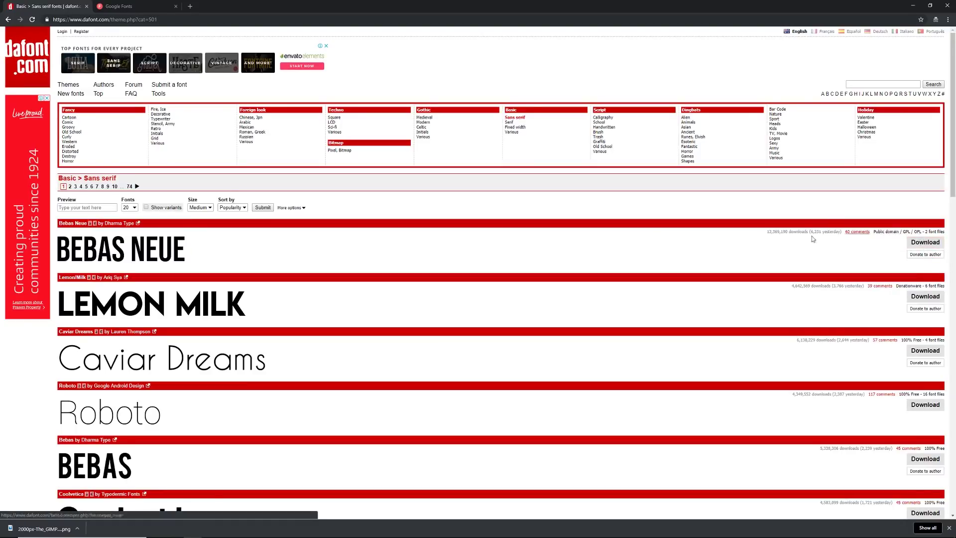
scroll(646, 265, down, 2)
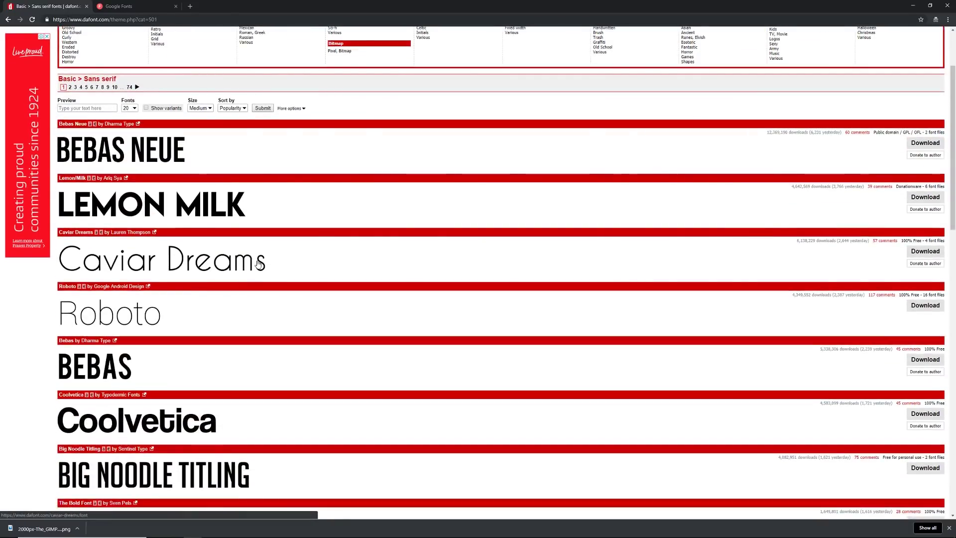
key(ctrl+Tab)
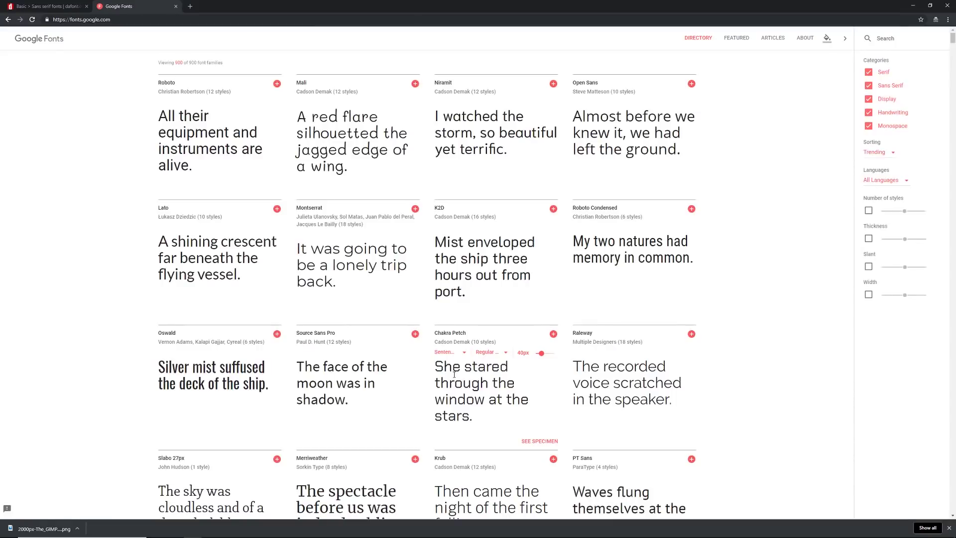
Filter Google Fonts to Sans Serif by unchecking Serif, Display, Handwriting and Monospace.
middle_click(762, 329)
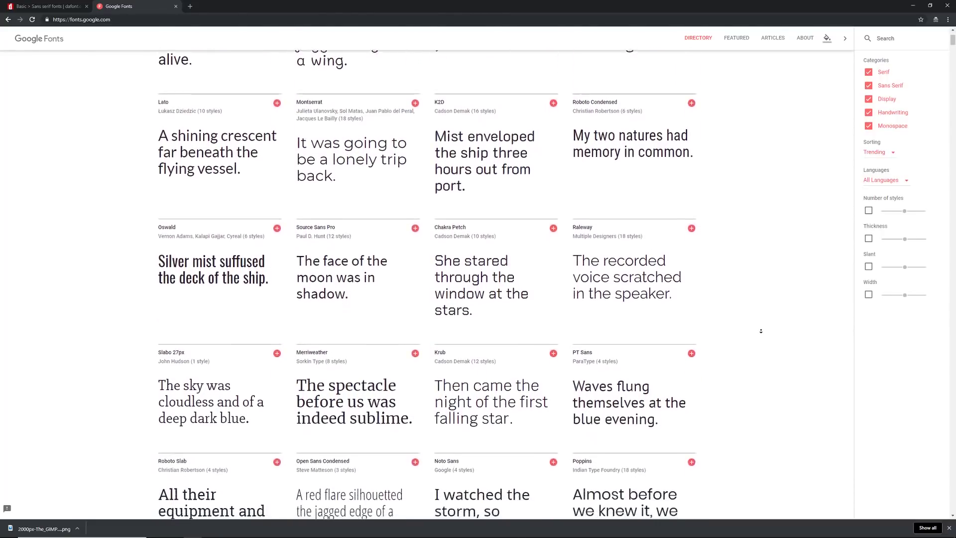
click(870, 99)
click(869, 72)
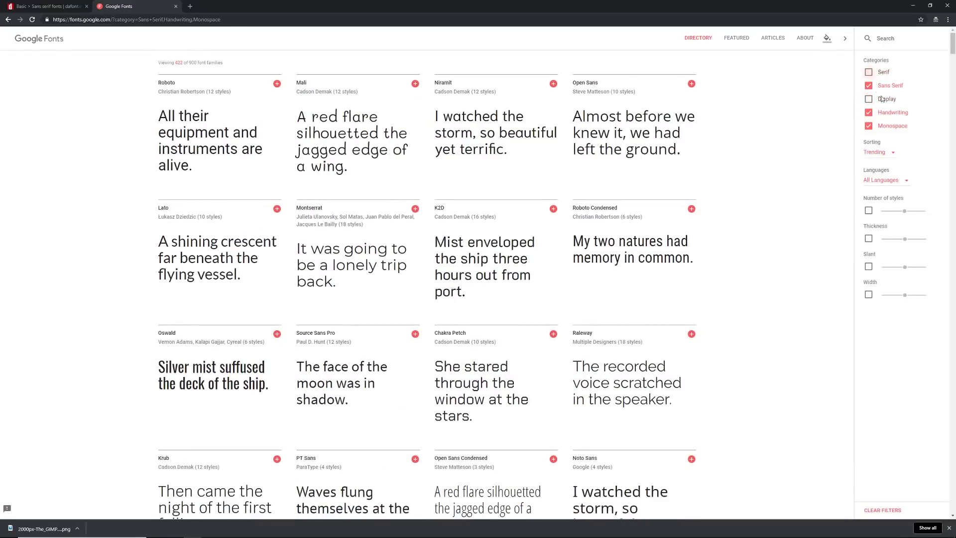
click(885, 113)
click(885, 126)
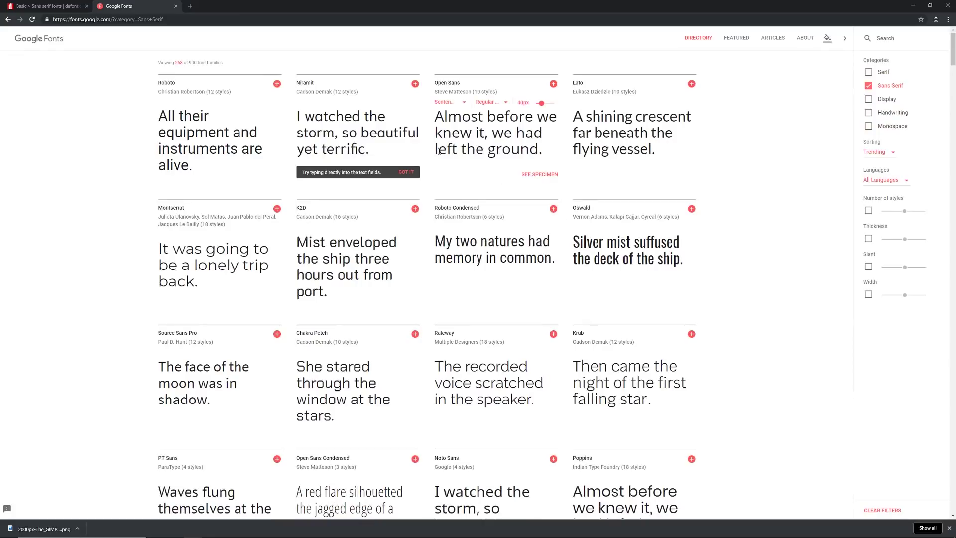
Select Niramit and Roboto and expand the selected families panel.
click(415, 84)
click(277, 84)
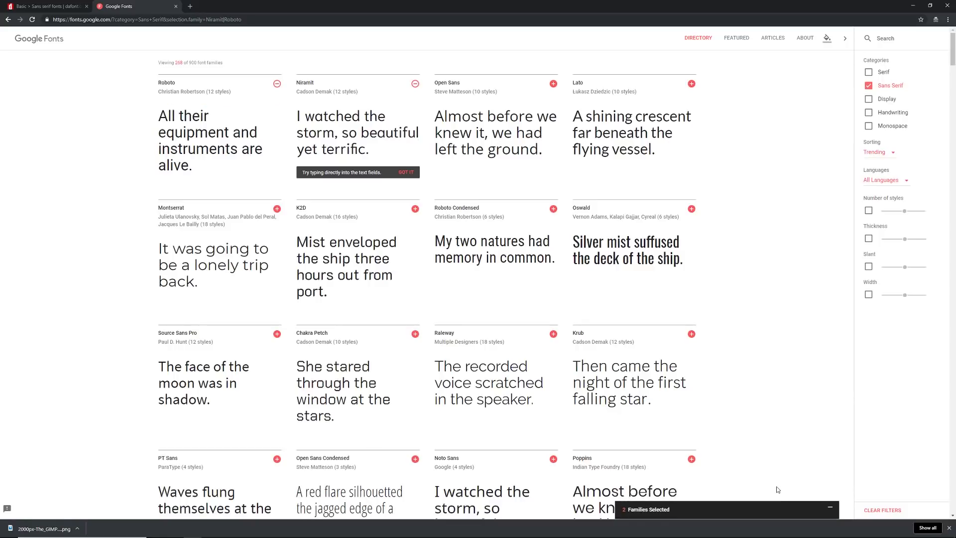
click(776, 487)
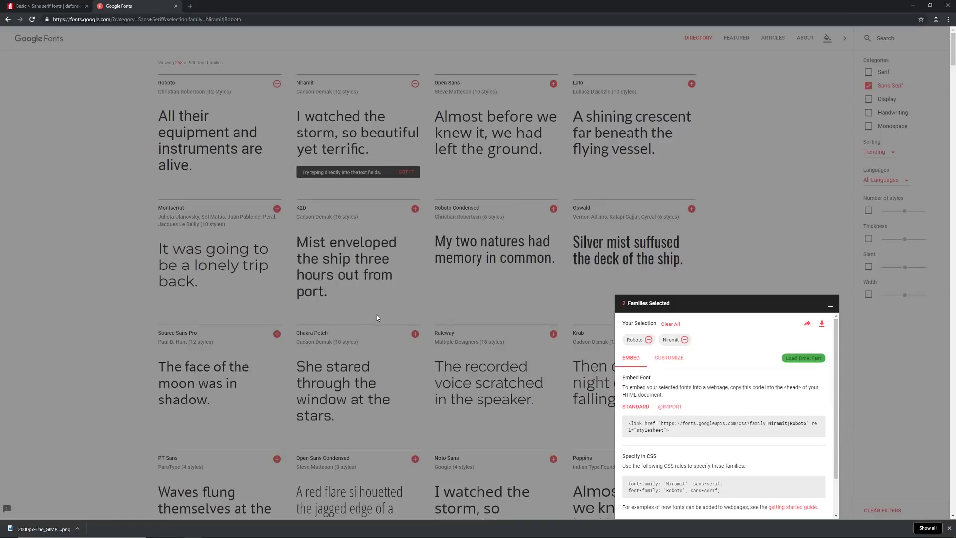
key(alt+Tab)
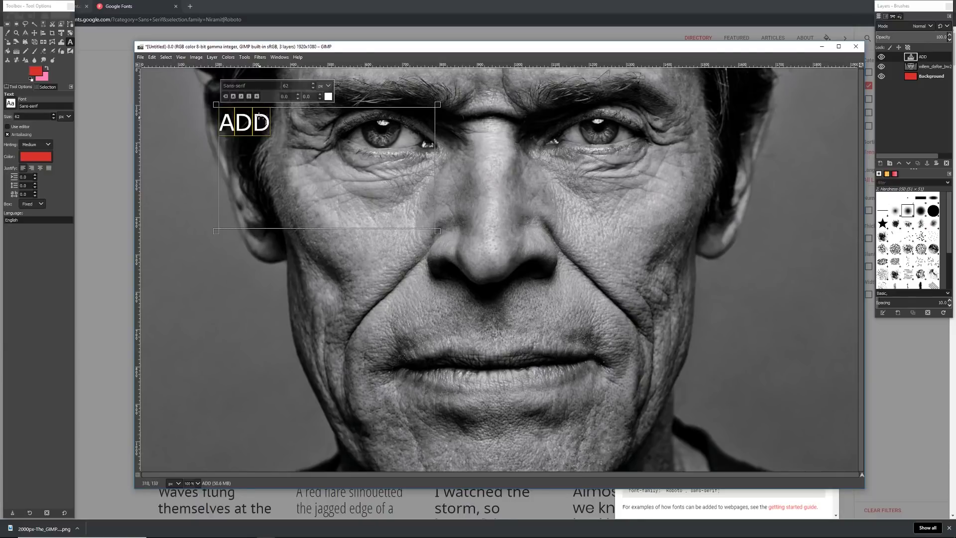
Set the ADD text to Montserrat Bold at 213 px.
key(ctrl+a)
text(mont)
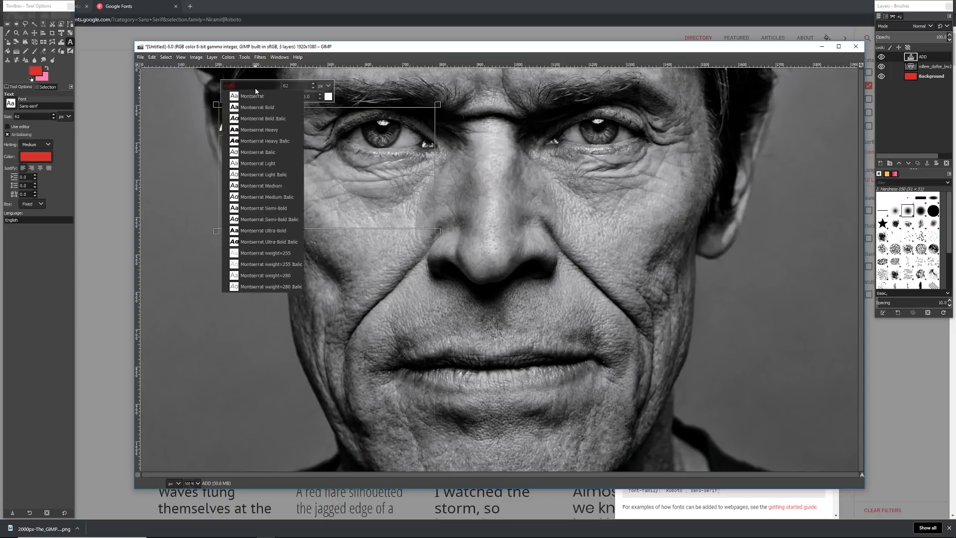
click(257, 108)
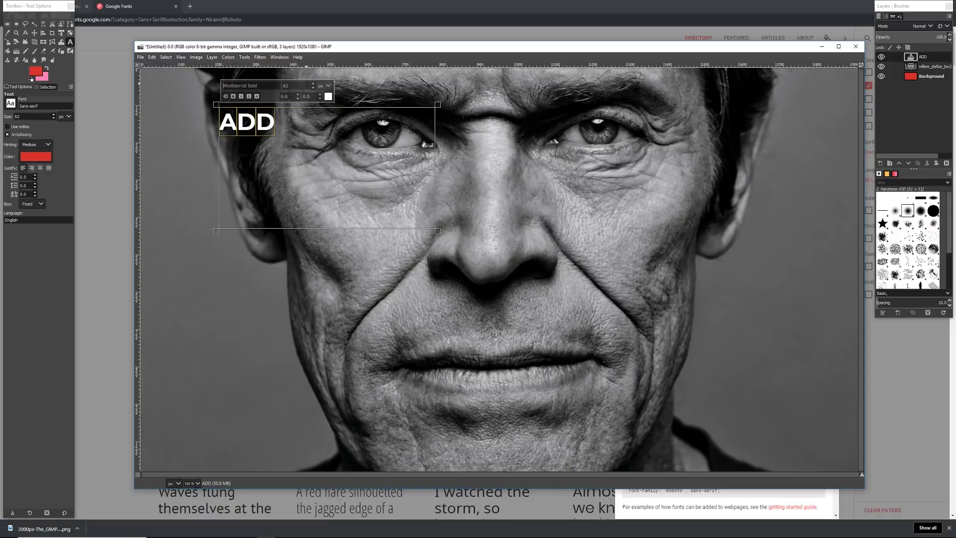
click(313, 88)
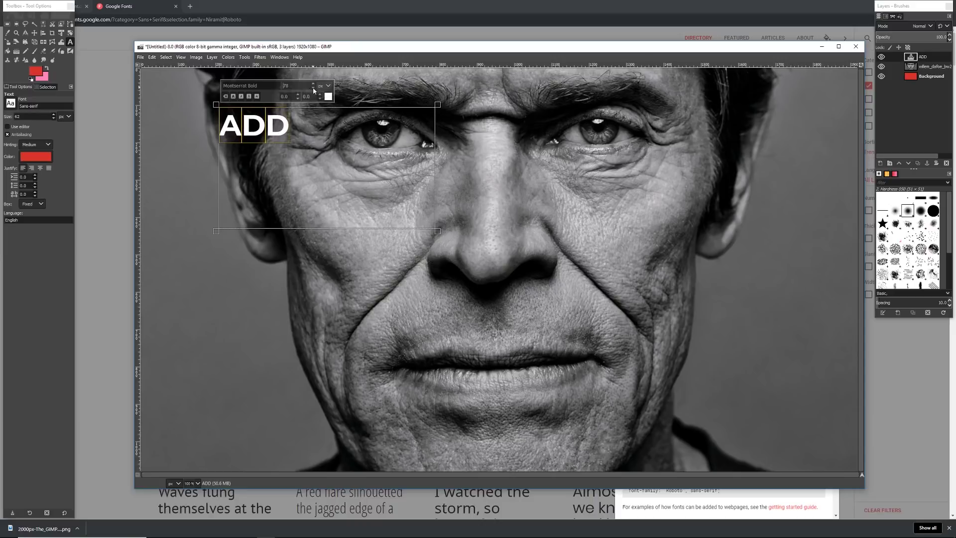
text(213)
key(Return)
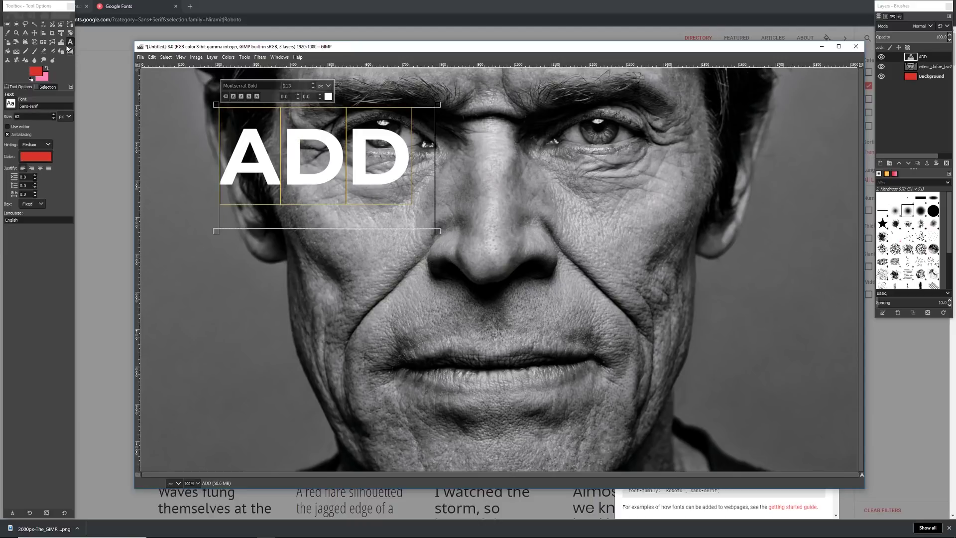
click(34, 32)
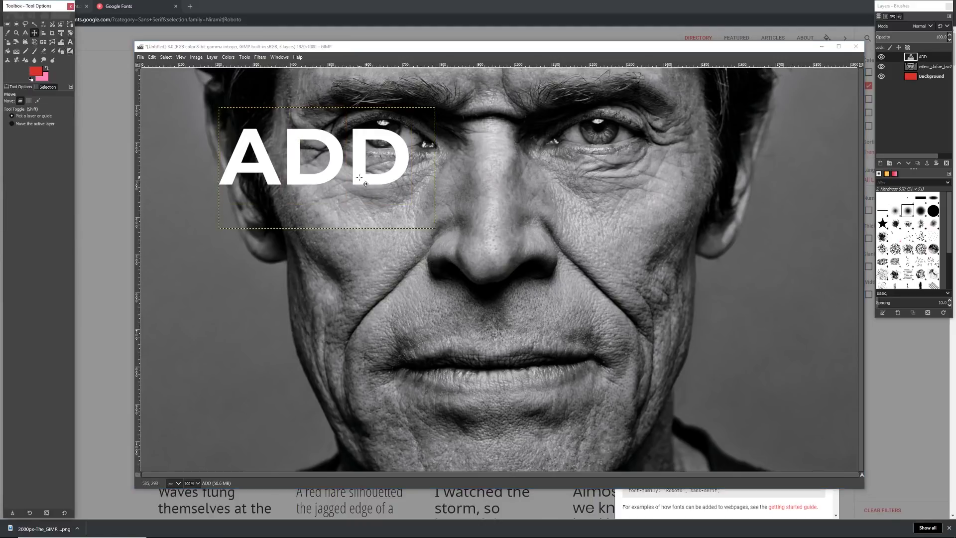
Shift ADD down-left and type 'CONTRAST' in a large text box across the face below it.
drag(360, 178, 330, 209)
key(t)
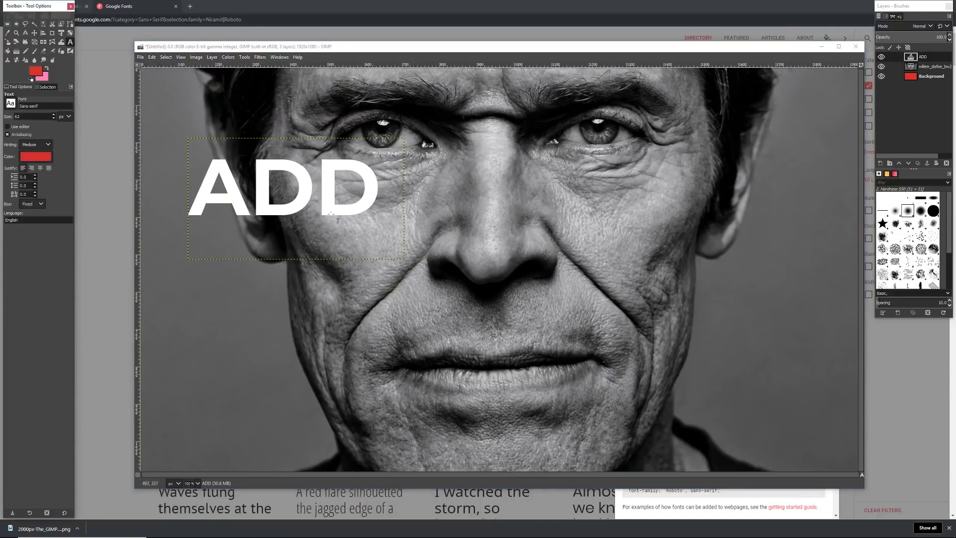
drag(422, 234, 865, 427)
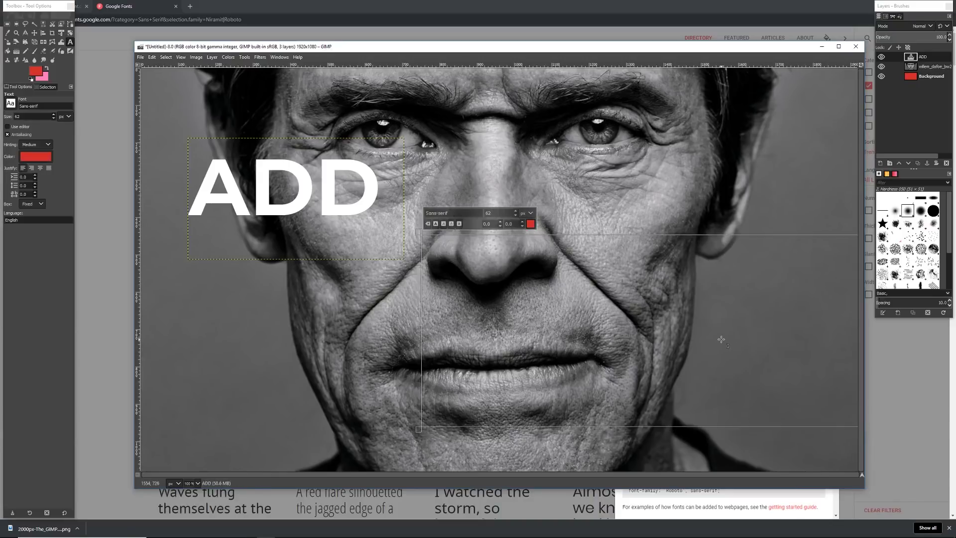
text(CONTRAST)
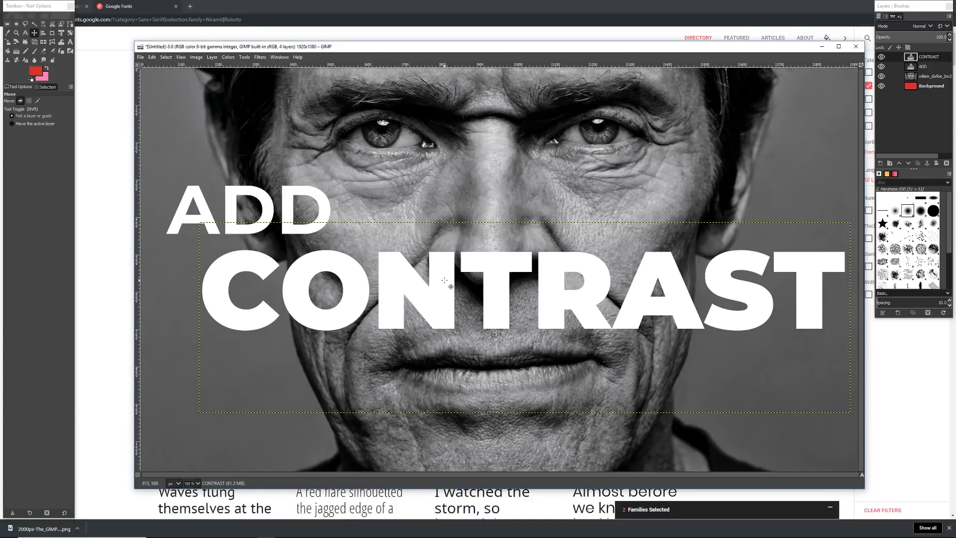
Change the CONTRAST text colour from white to black.
click(71, 42)
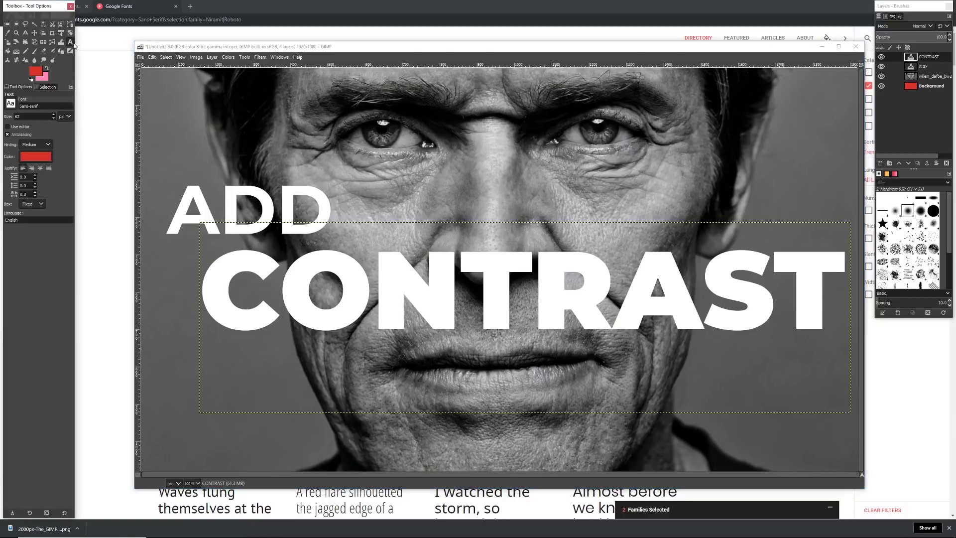
click(827, 293)
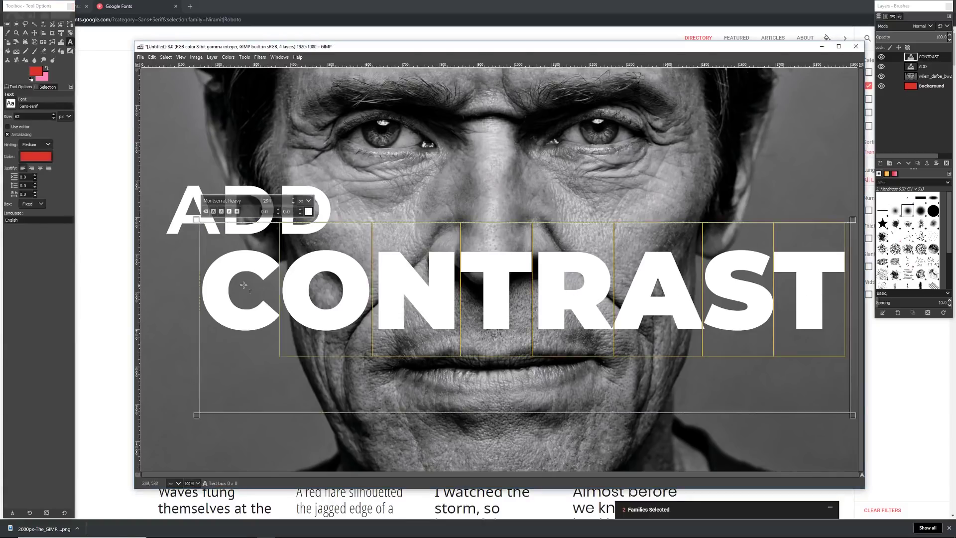
click(308, 211)
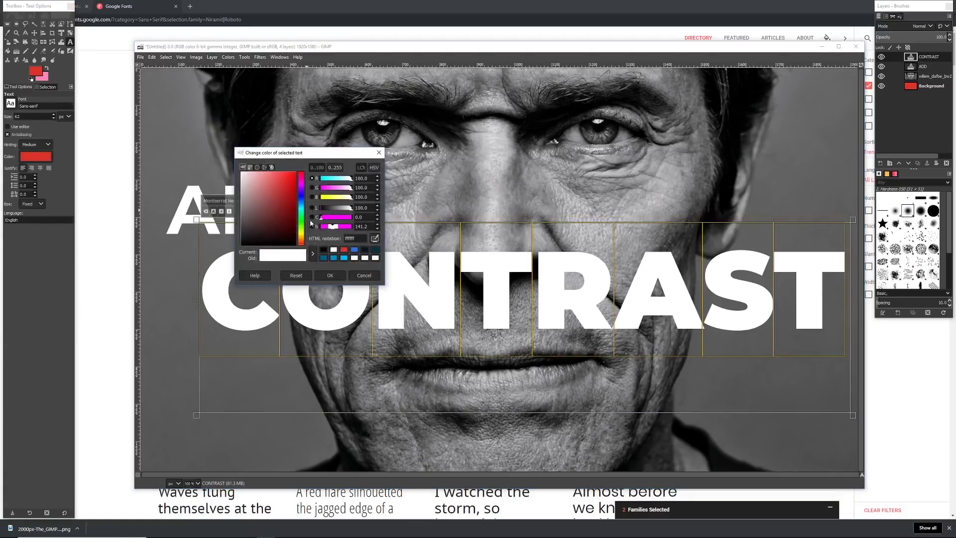
click(328, 274)
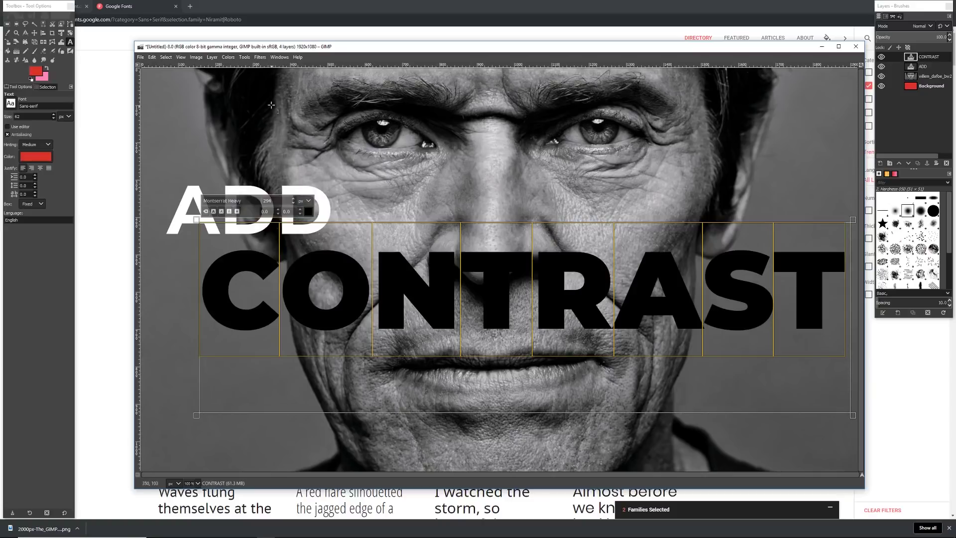
Open Light and Shadow > Drop Shadow and set the blur radius to 0.
click(260, 56)
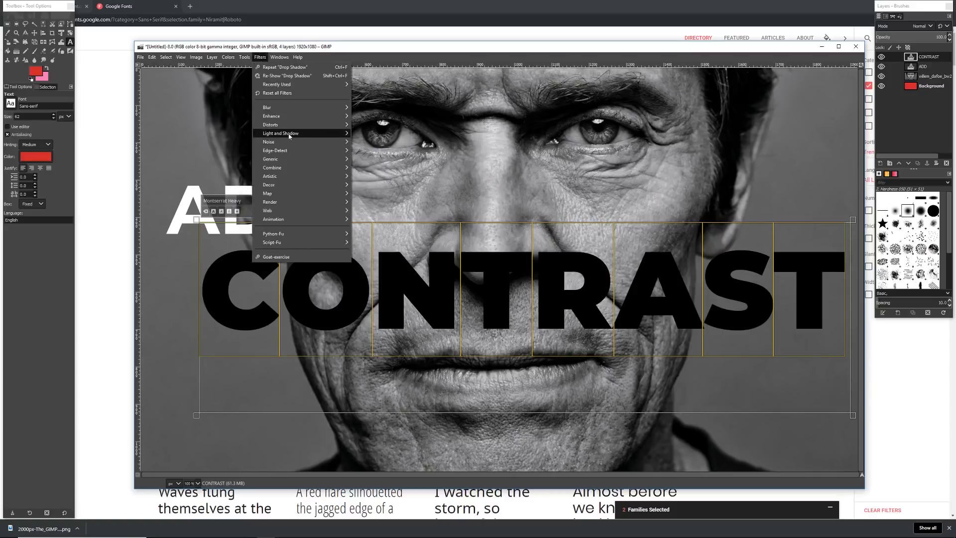
mouse_move(289, 134)
click(395, 180)
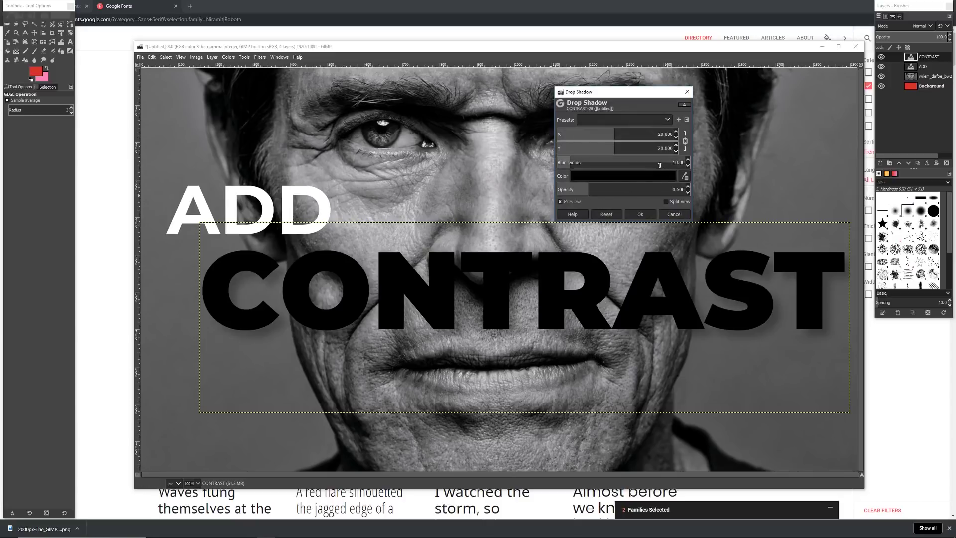
click(660, 165)
key(Delete)
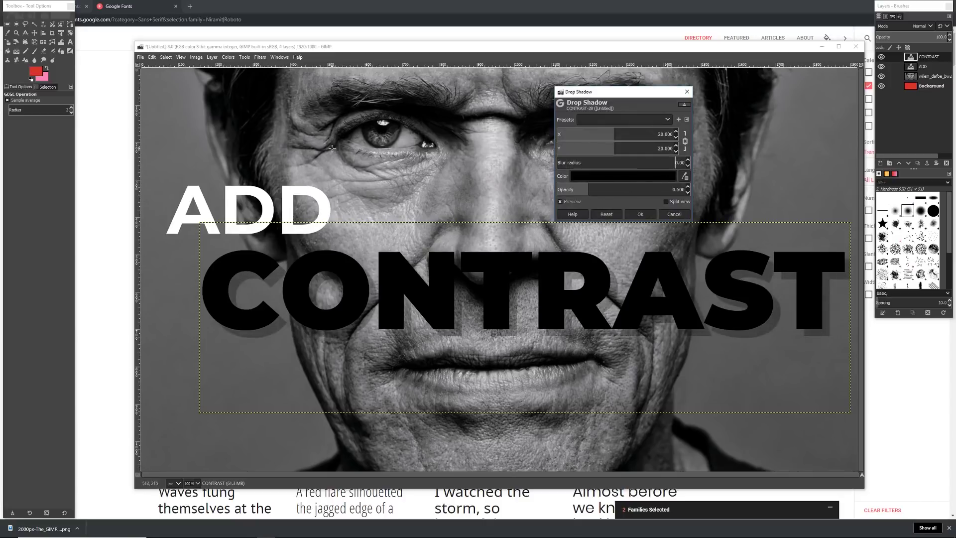
Make the shadow fully opaque and white with a smaller offset, then apply it.
click(625, 188)
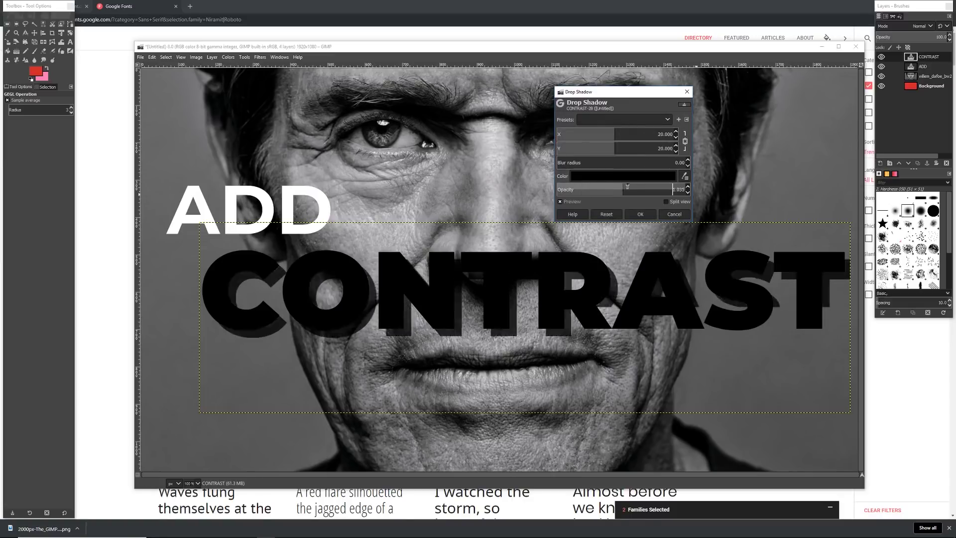
drag(628, 187, 718, 185)
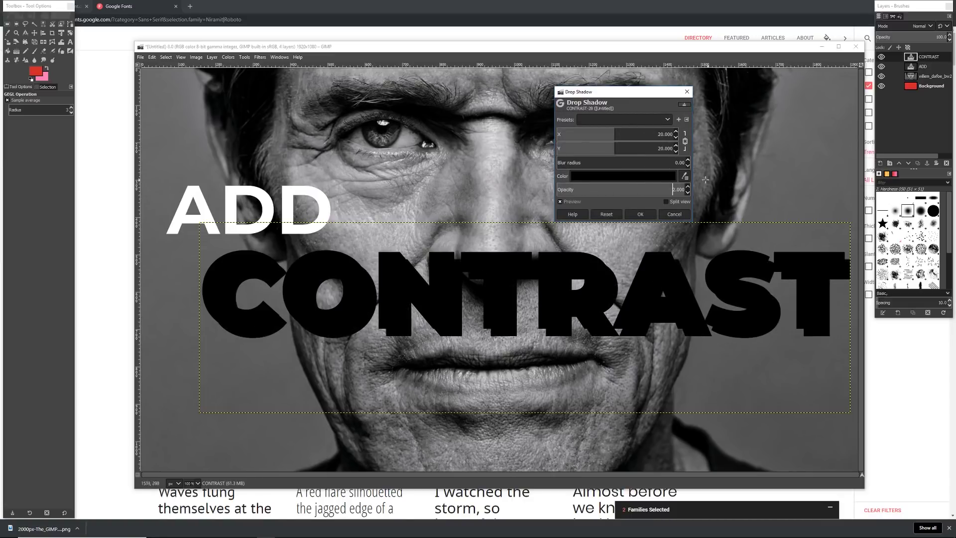
click(597, 177)
drag(549, 152, 518, 113)
click(629, 246)
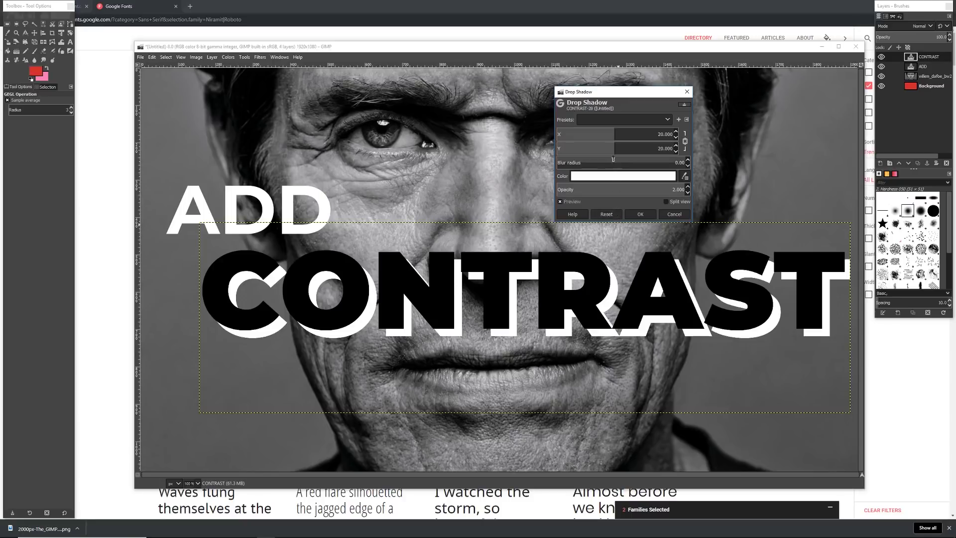
mouse_move(616, 134)
mouse_down()
mouse_move(580, 136)
mouse_move(639, 134)
mouse_move(619, 134)
mouse_up()
click(642, 214)
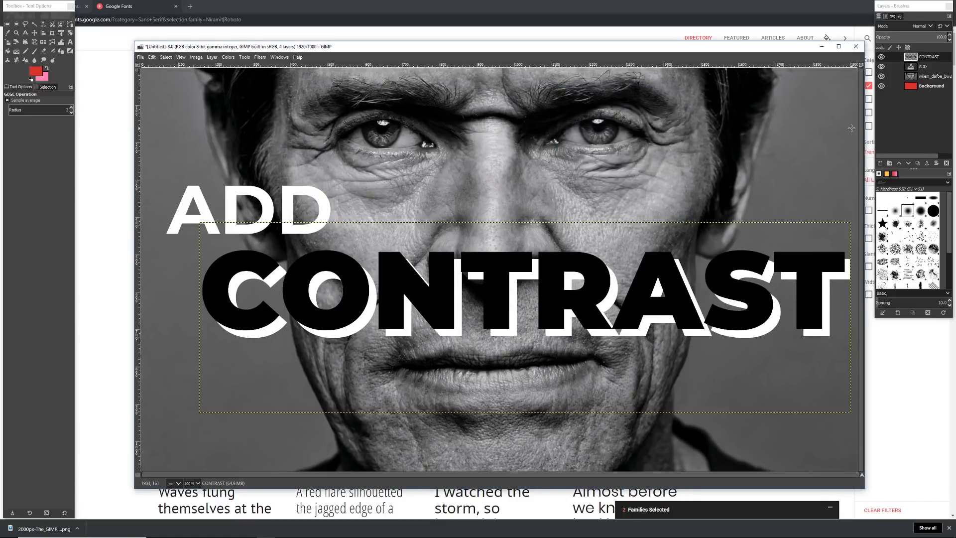
Select the portrait layer and raise its contrast and brightness in Brightness-Contrast.
key(Page_Down)
key(Page_Down)
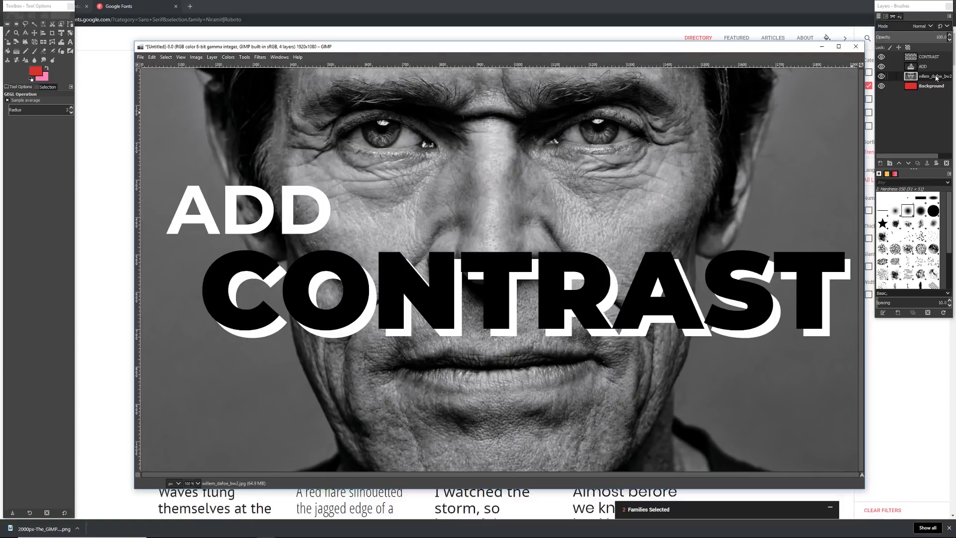
click(937, 77)
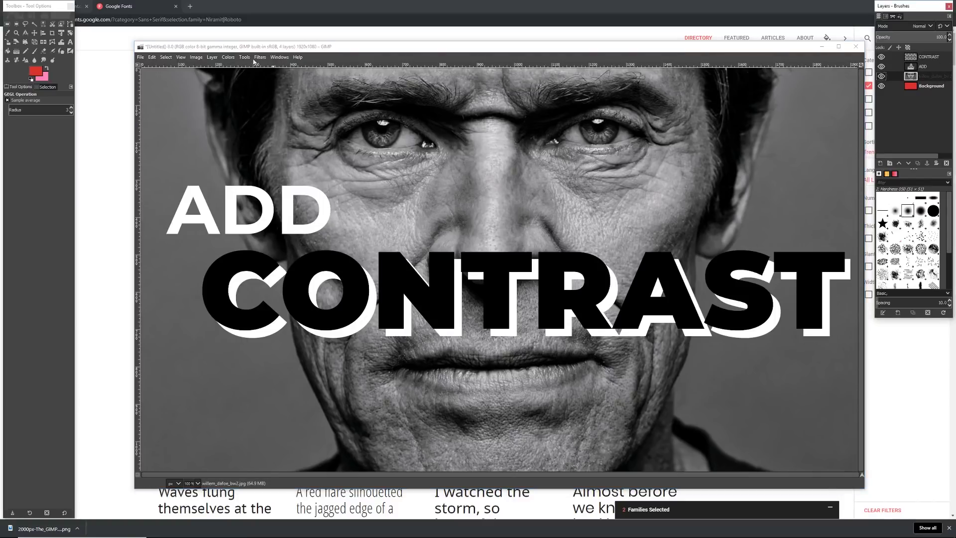
click(226, 58)
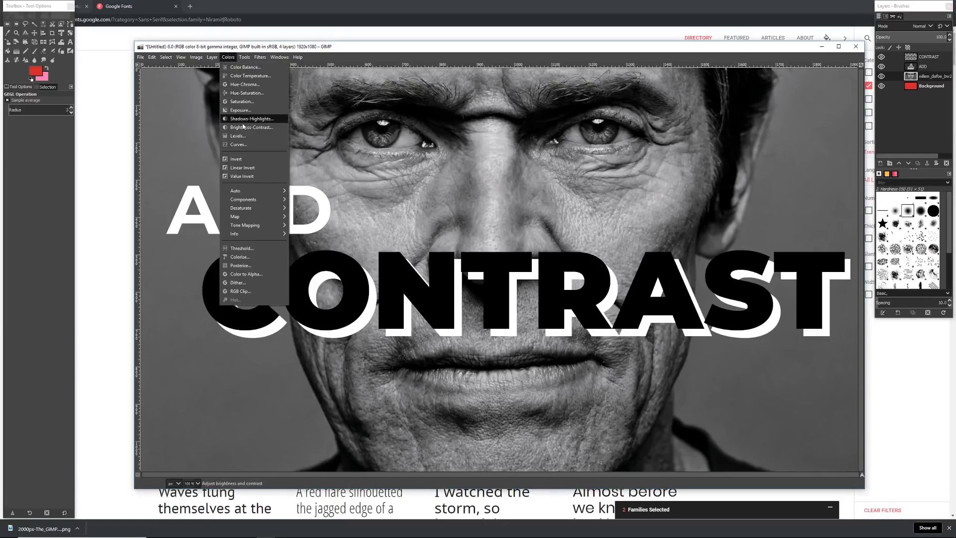
click(245, 127)
drag(248, 84, 767, 92)
drag(768, 150, 866, 150)
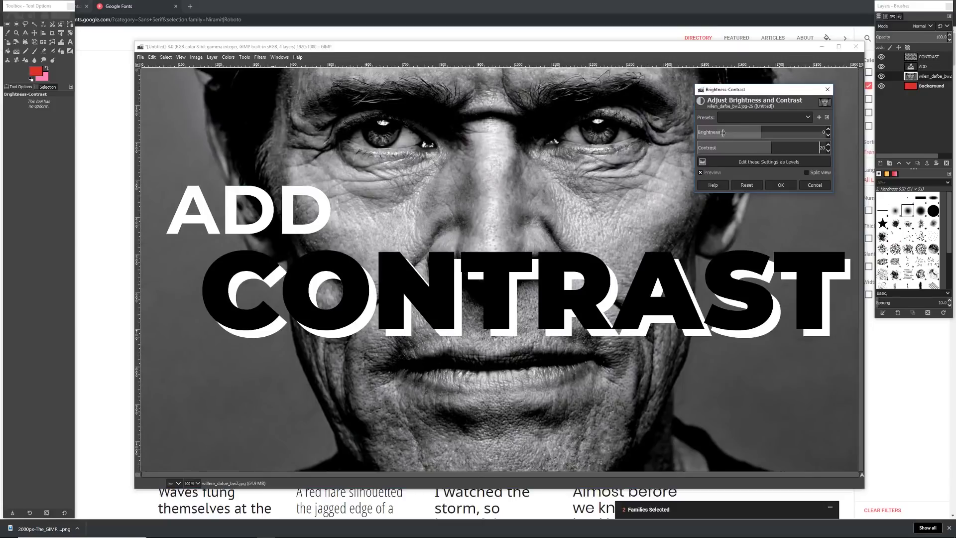
drag(763, 134, 785, 147)
Settle on brightness 24 and contrast 31, compare via Preview, and apply.
click(773, 132)
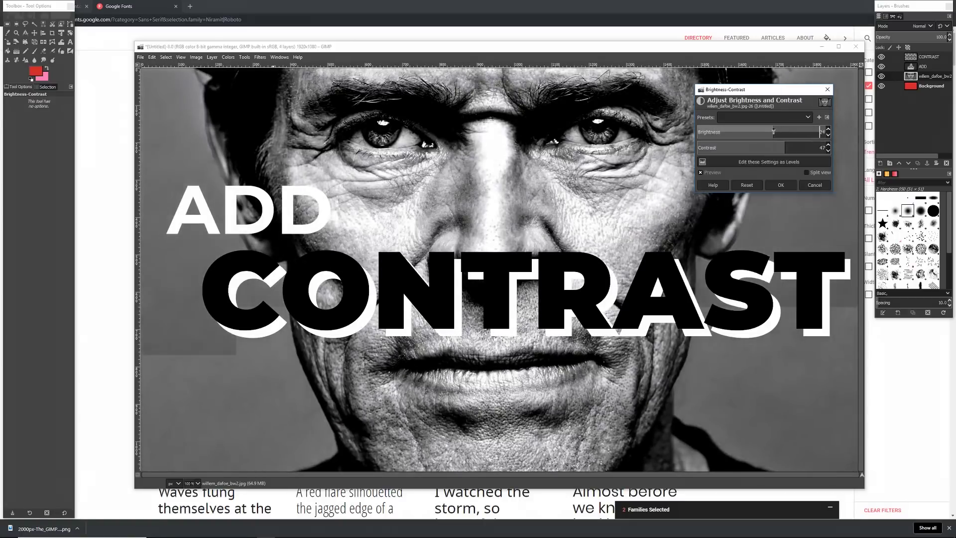
click(777, 147)
click(709, 173)
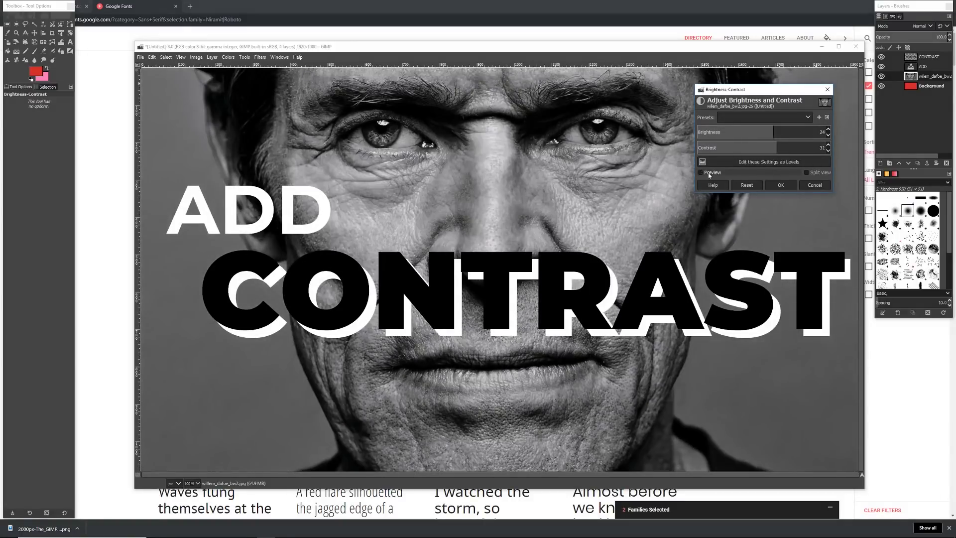
click(710, 173)
click(709, 173)
click(709, 173)
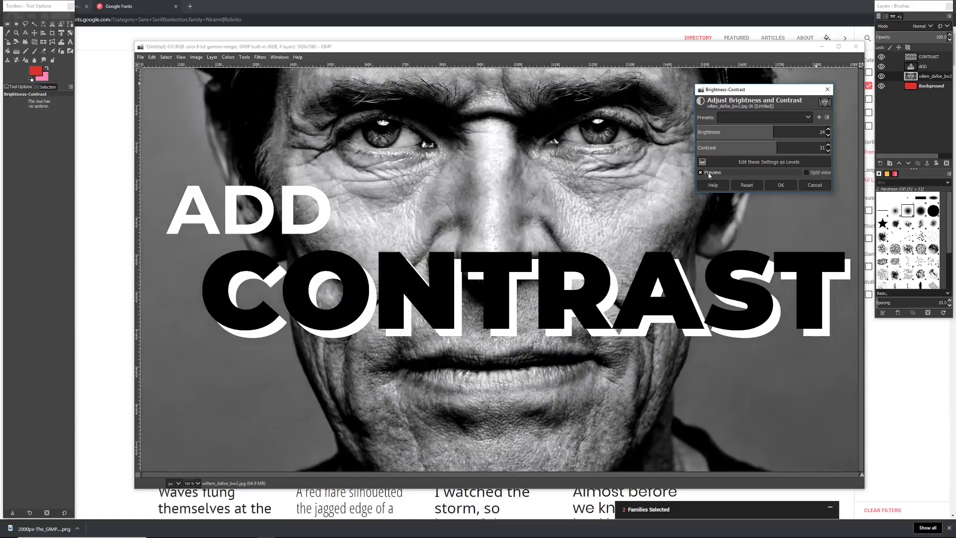
click(781, 184)
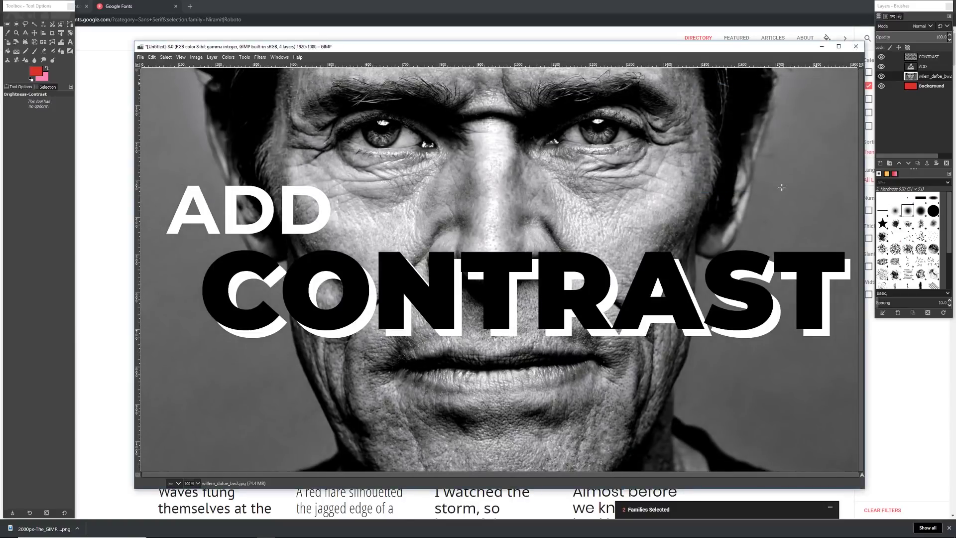